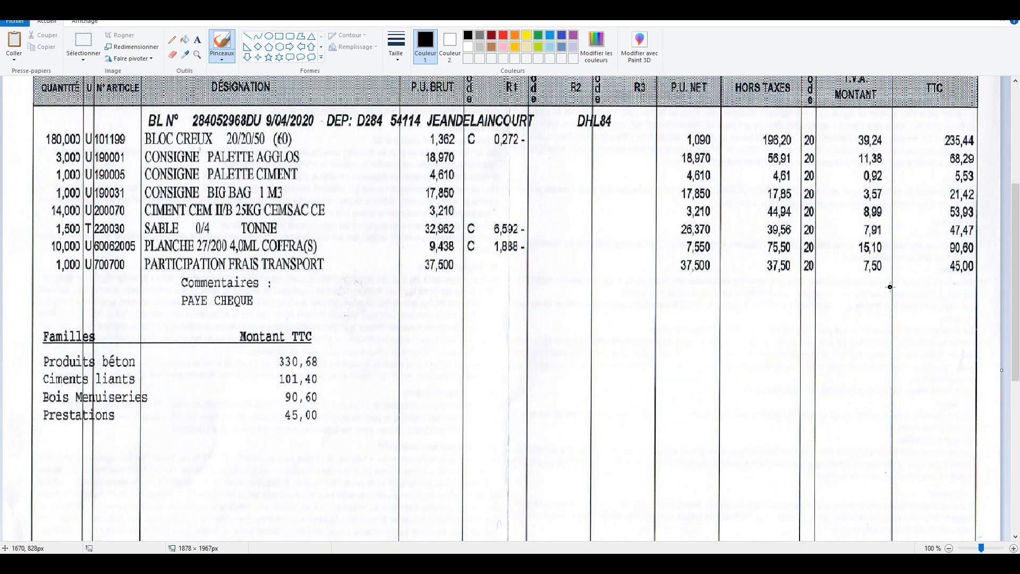
# - Underline the Quantité, N° Article, Désignation, P.U. Brut and R1 headings in red and draw a red arrow above the code column before T.V.A. Montant
pyautogui.scroll(2, 865, 266)
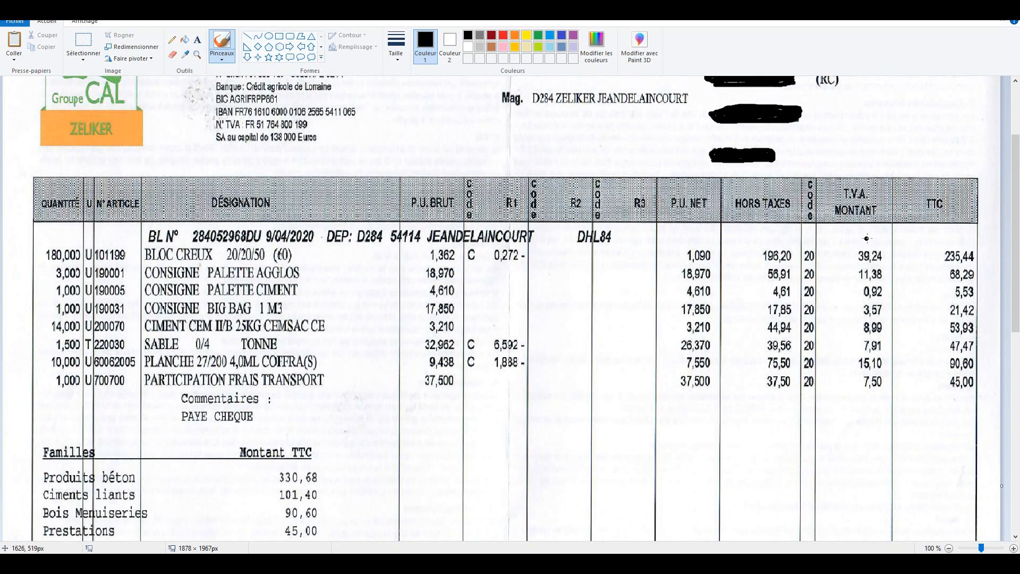
pyautogui.scroll(-4, 872, 226)
pyautogui.scroll(-4, 872, 229)
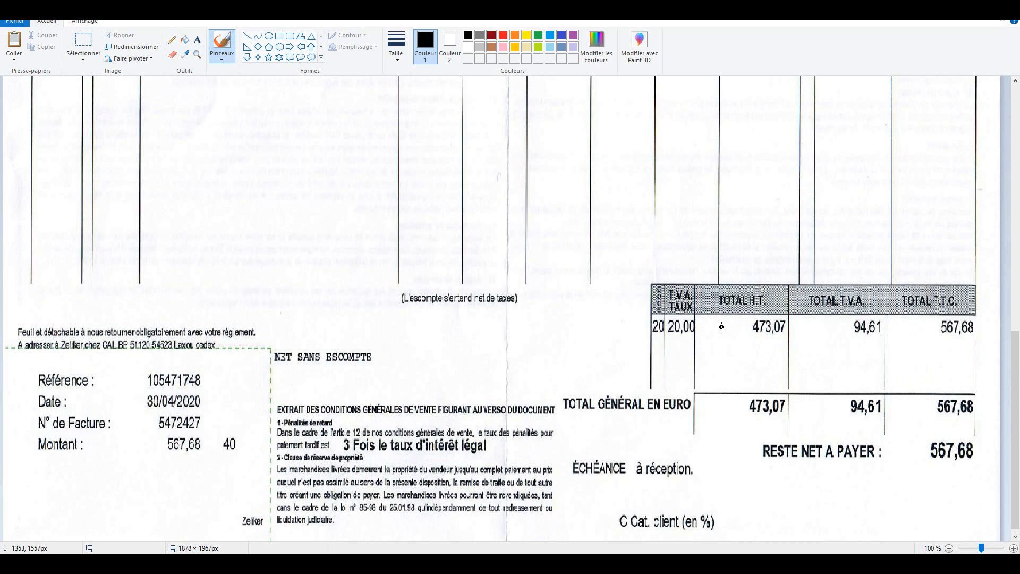
pyautogui.scroll(5, 728, 325)
pyautogui.scroll(4, 717, 324)
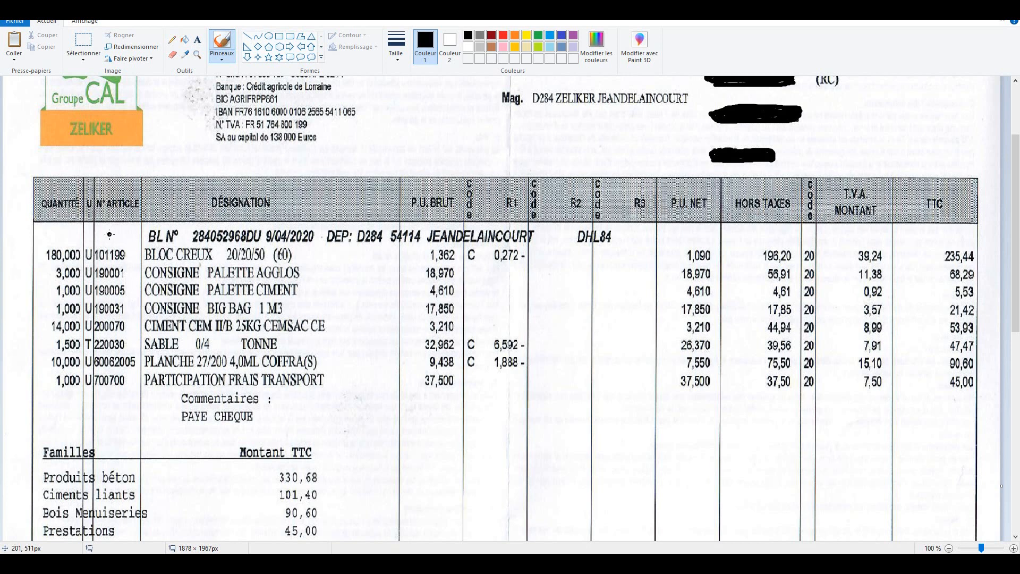
pyautogui.click(503, 35)
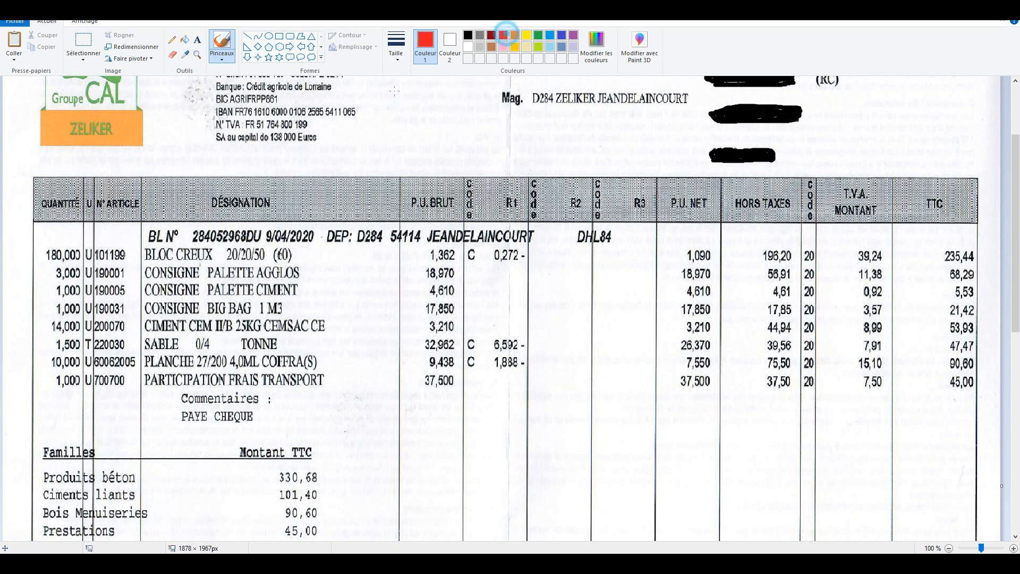
pyautogui.moveTo(173, 194); pyautogui.dragTo(272, 190)
pyautogui.moveTo(102, 186); pyautogui.dragTo(126, 190)
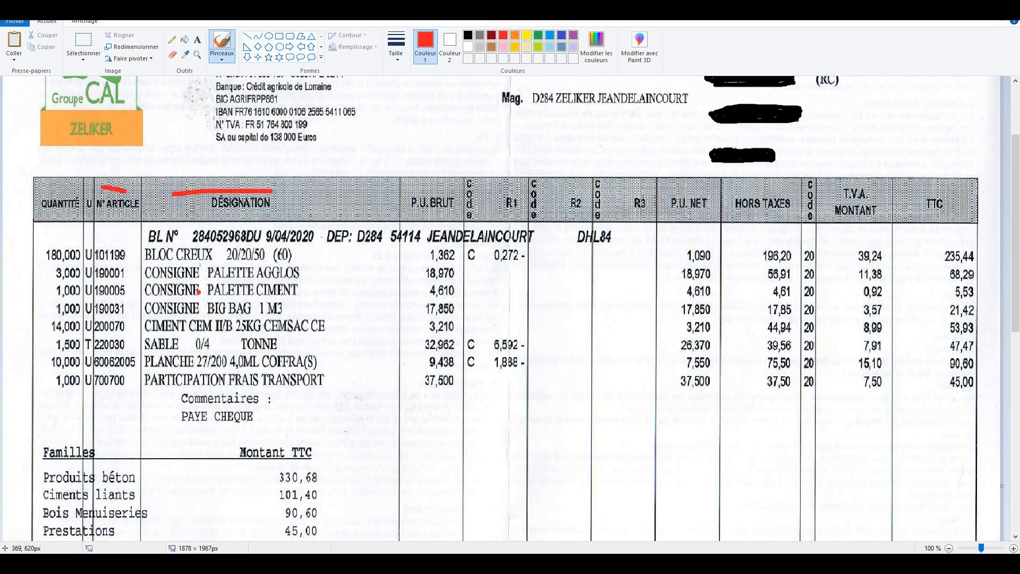
pyautogui.moveTo(46, 189); pyautogui.dragTo(71, 188)
pyautogui.moveTo(410, 184); pyautogui.dragTo(450, 187)
pyautogui.moveTo(487, 184); pyautogui.dragTo(513, 183)
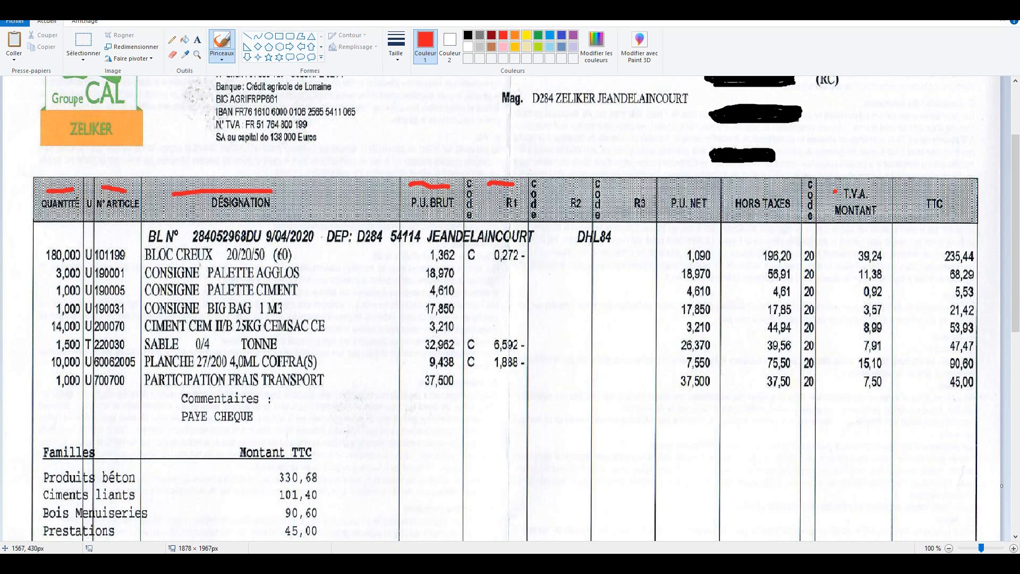
pyautogui.moveTo(809, 157); pyautogui.dragTo(814, 170)
# - Mark the P.U. Net, Hors Taxes, T.V.A. Montant and TTC headings and the Total H.T., Total T.V.A. and Total T.T.C. headings in green
pyautogui.click(538, 35)
pyautogui.moveTo(677, 190); pyautogui.dragTo(954, 184)
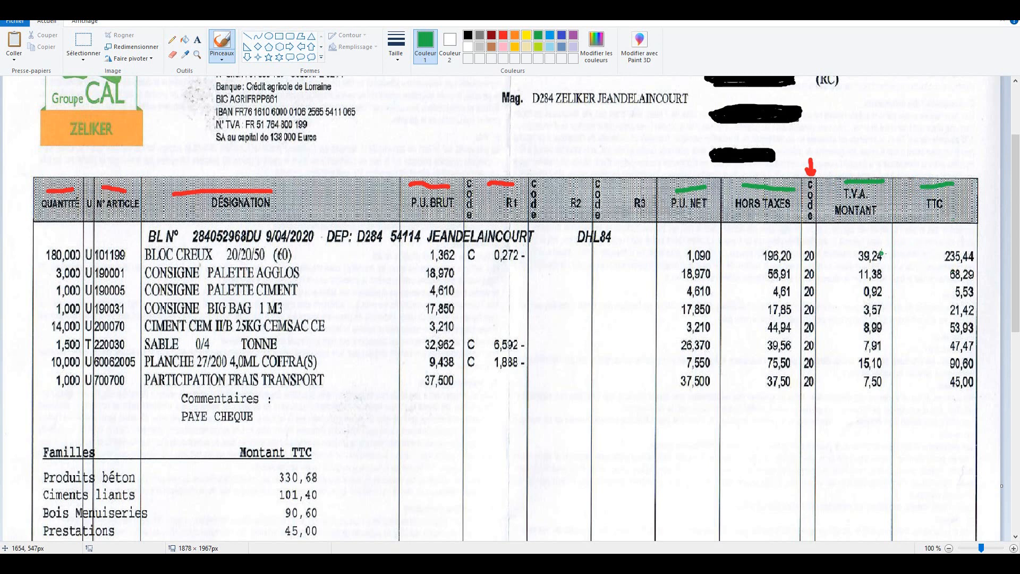
pyautogui.scroll(-9, 879, 254)
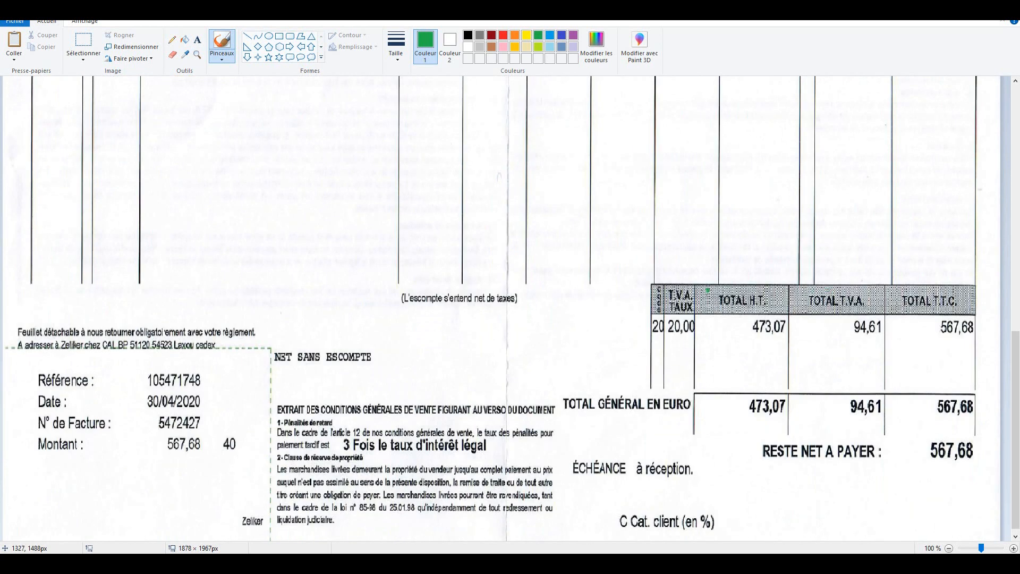
pyautogui.moveTo(704, 290); pyautogui.dragTo(973, 283)
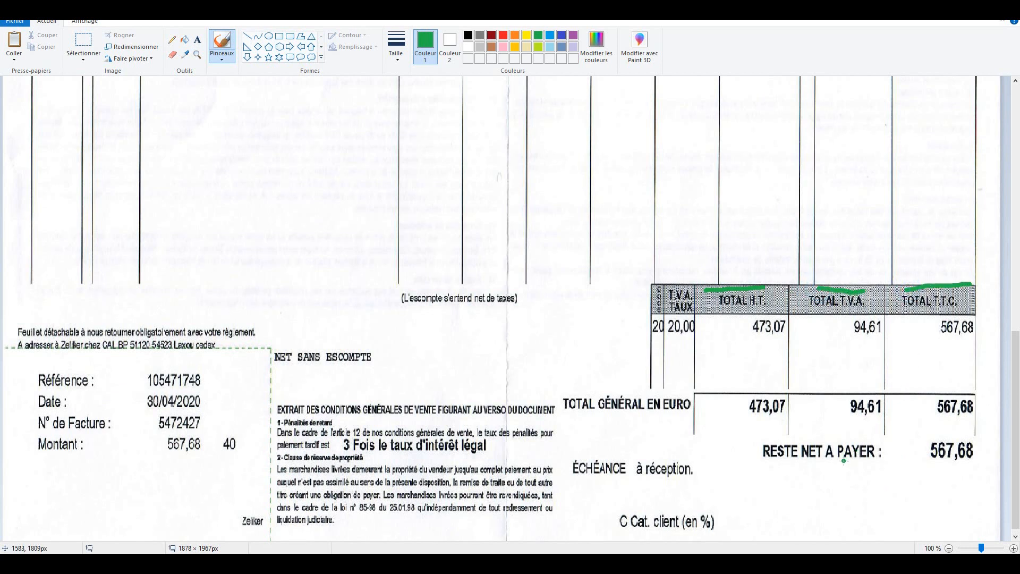
# - Review the invoice's line items and totals in Paint and compare them with the Excel sheet's columns
pyautogui.scroll(5, 836, 459)
pyautogui.scroll(2, 829, 464)
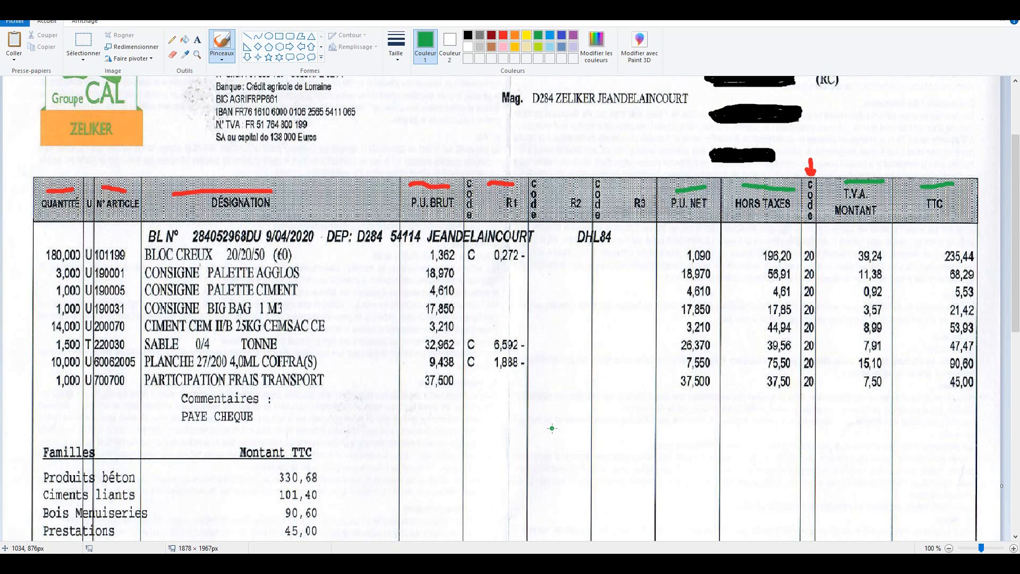
pyautogui.scroll(-8, 551, 428)
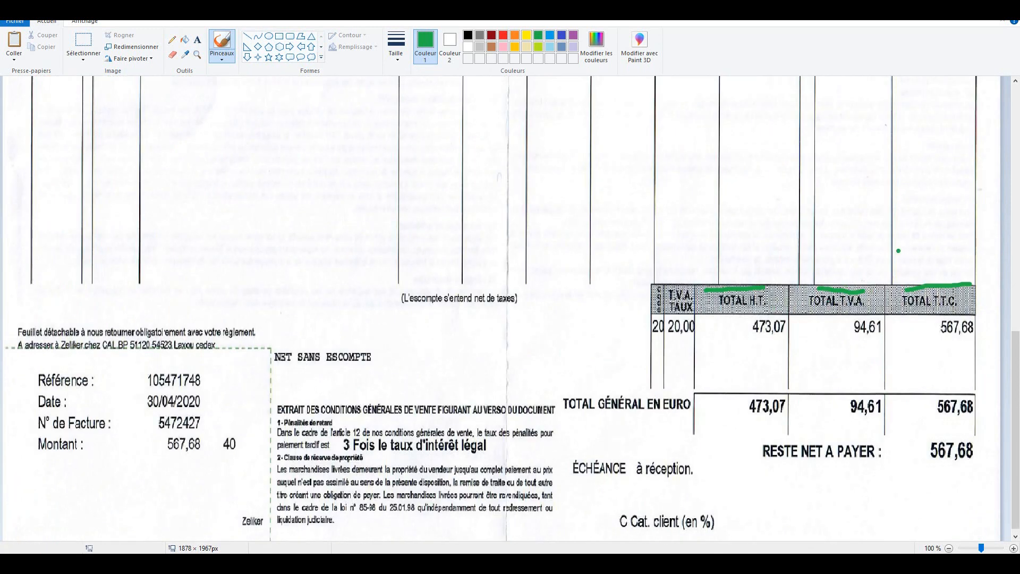
pyautogui.scroll(9, 875, 269)
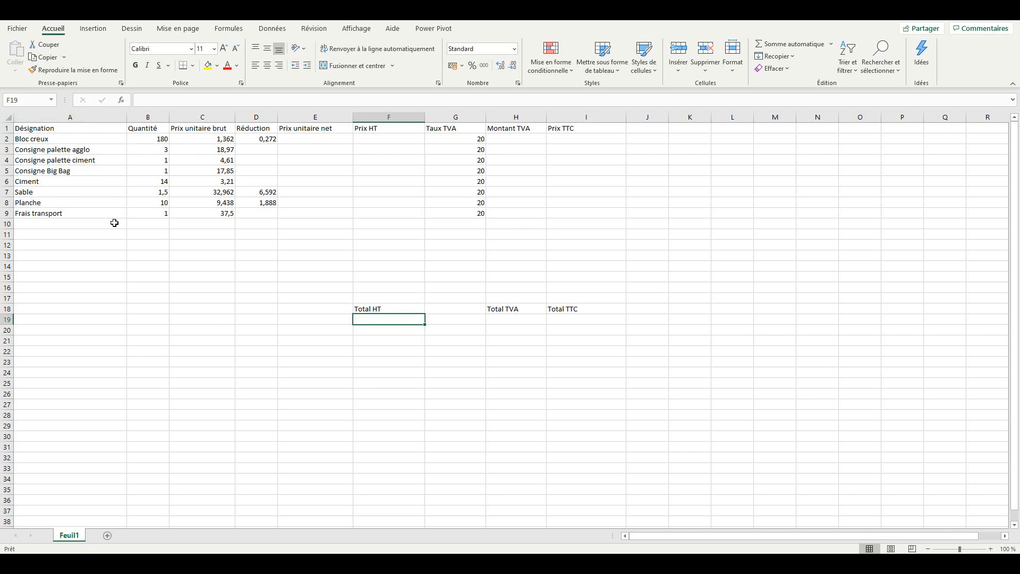
pyautogui.click(356, 561)
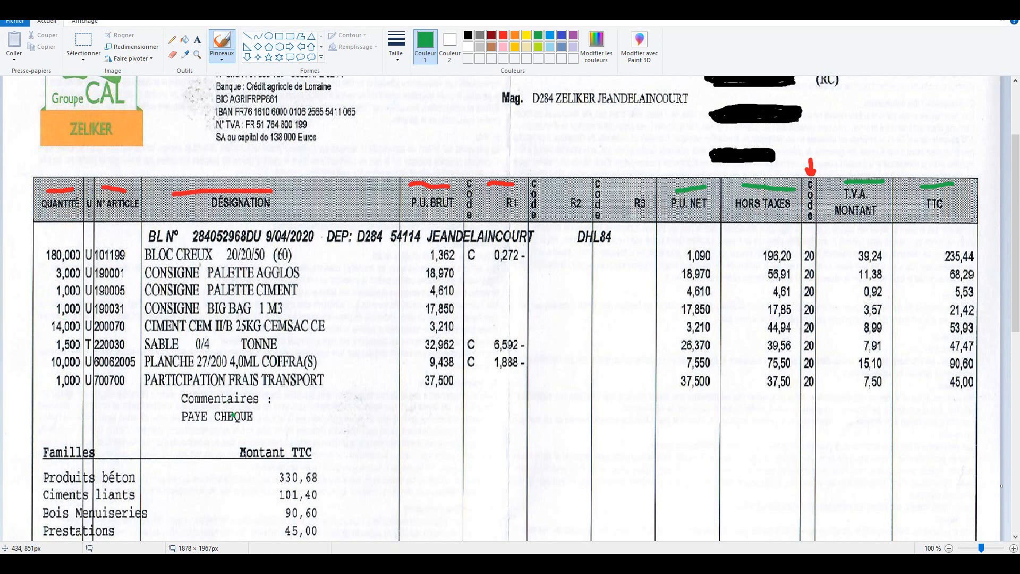
pyautogui.click(273, 563)
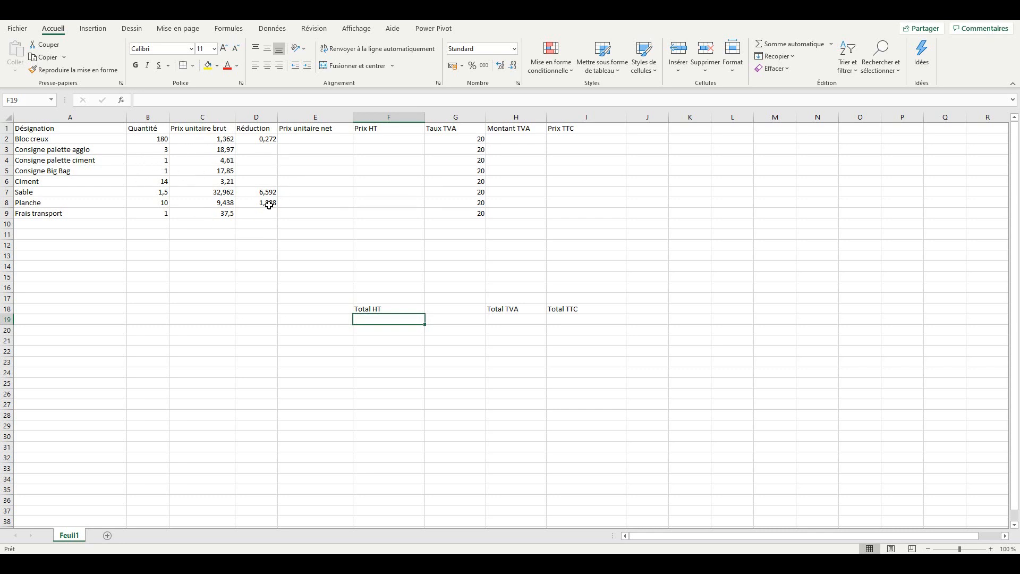
# - Calculate the net unit price of Bloc creux in E2 with the formula =C2-D2
pyautogui.click(299, 139)
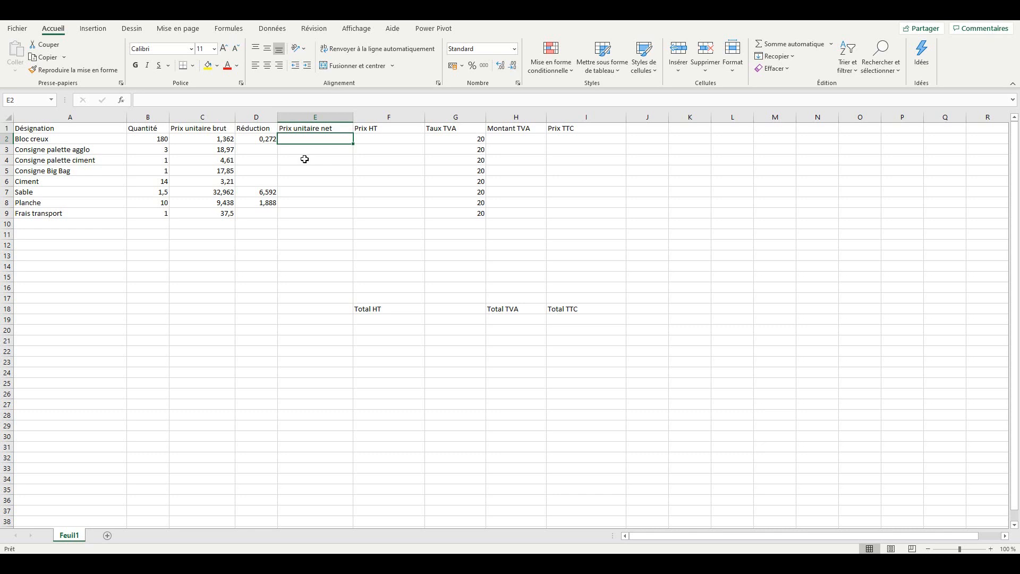
pyautogui.write('=')
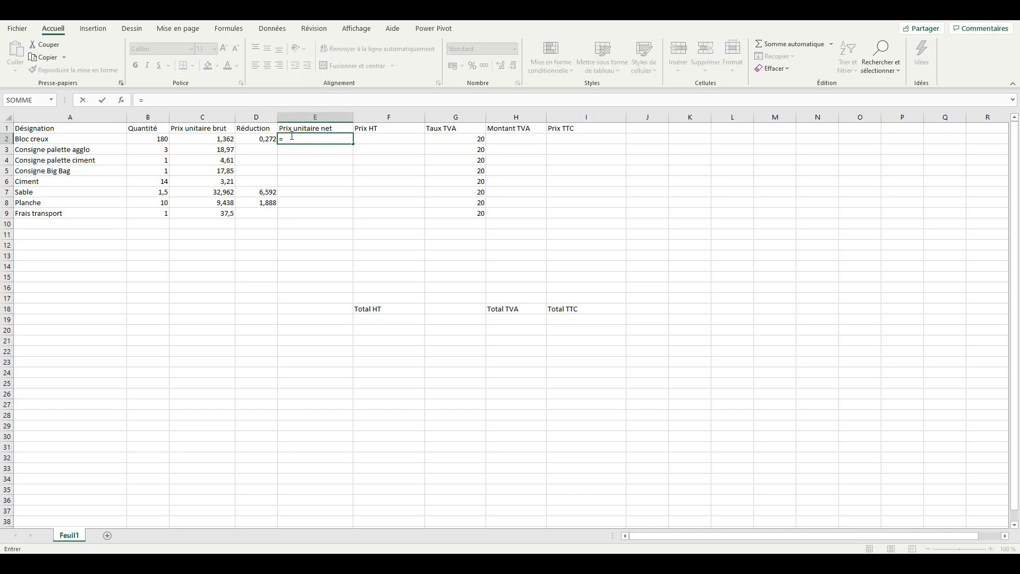
pyautogui.click(194, 137)
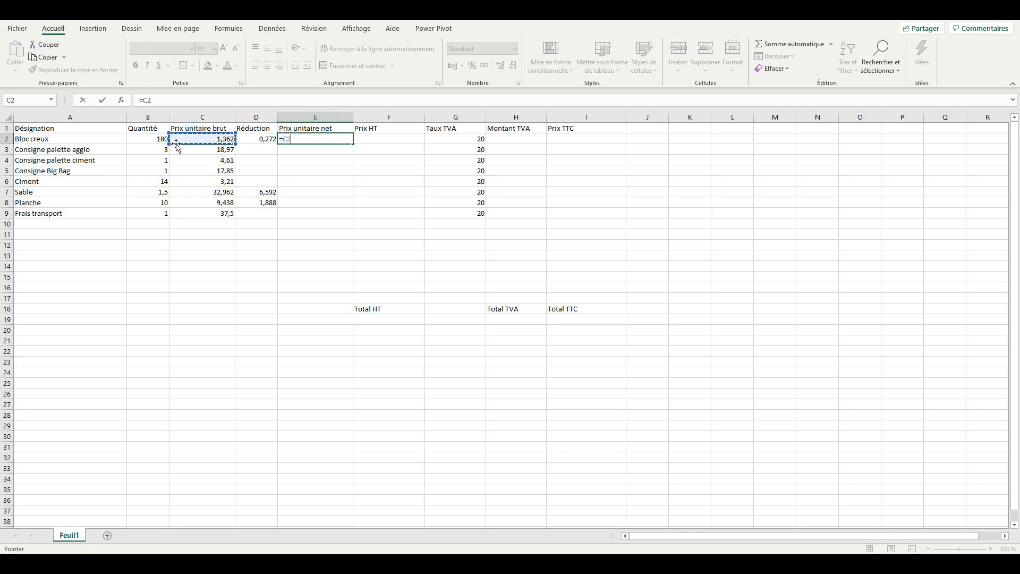
pyautogui.write('-')
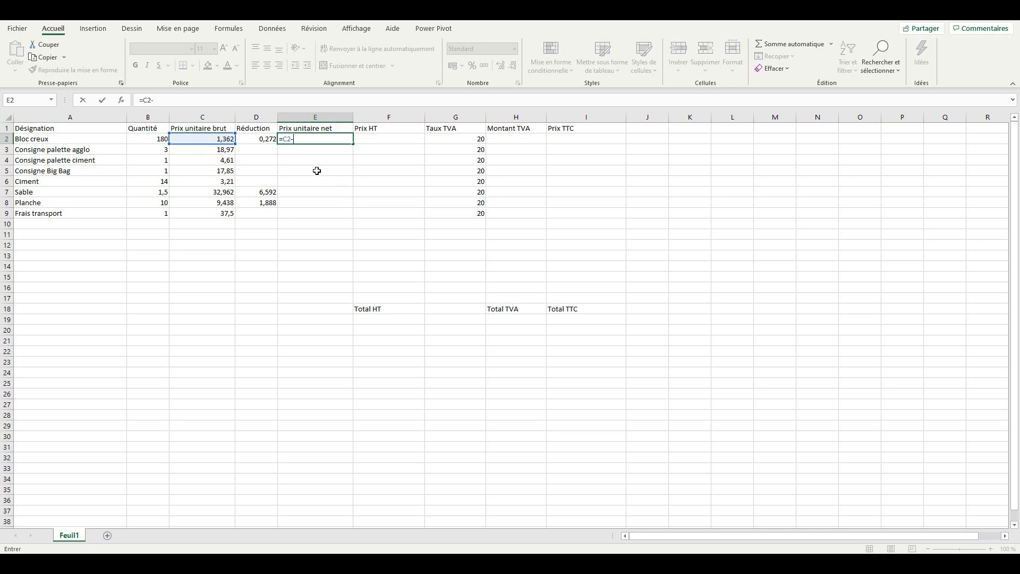
pyautogui.click(269, 139)
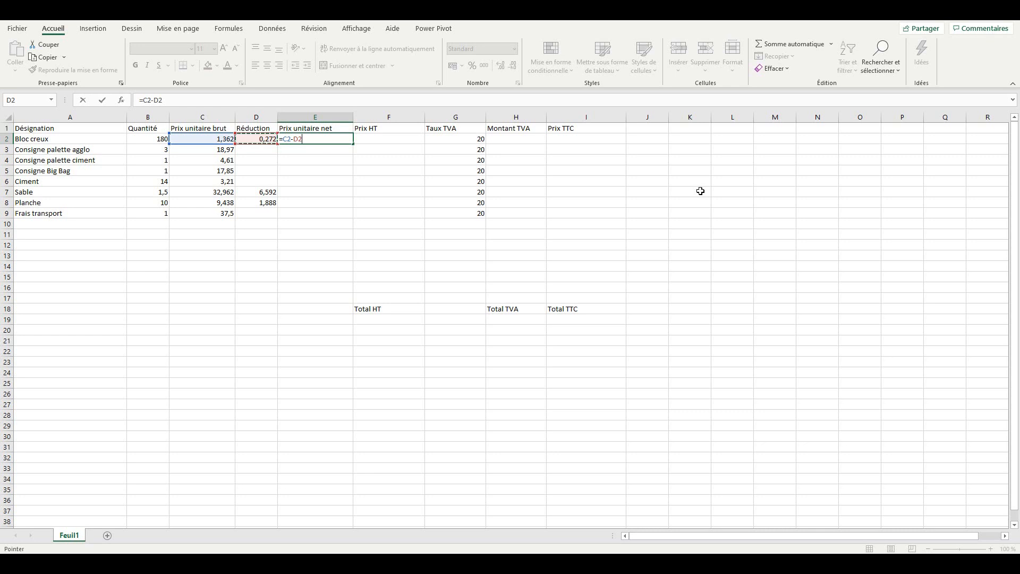
pyautogui.press('Return')
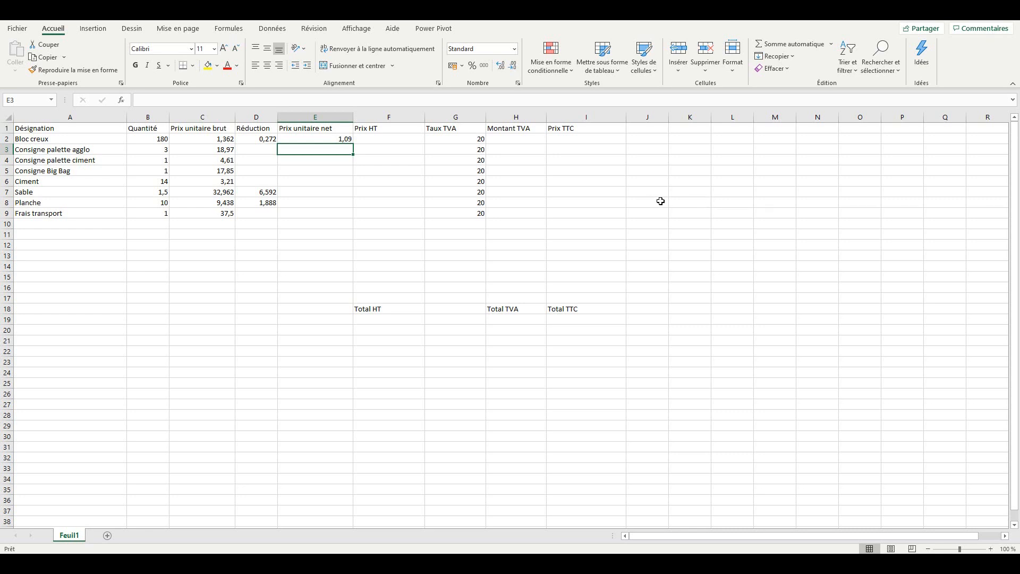
# - Switch to the invoice in Paint, mark the P.U. Net value of Bloc creux in green, and return to Excel
pyautogui.click(352, 564)
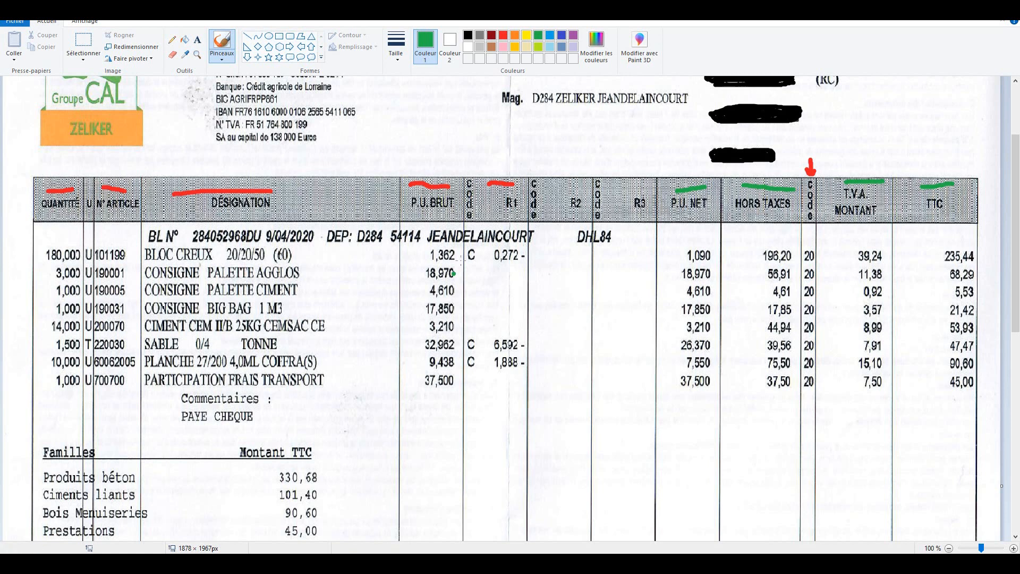
pyautogui.moveTo(688, 259); pyautogui.dragTo(710, 258)
pyautogui.click(331, 563)
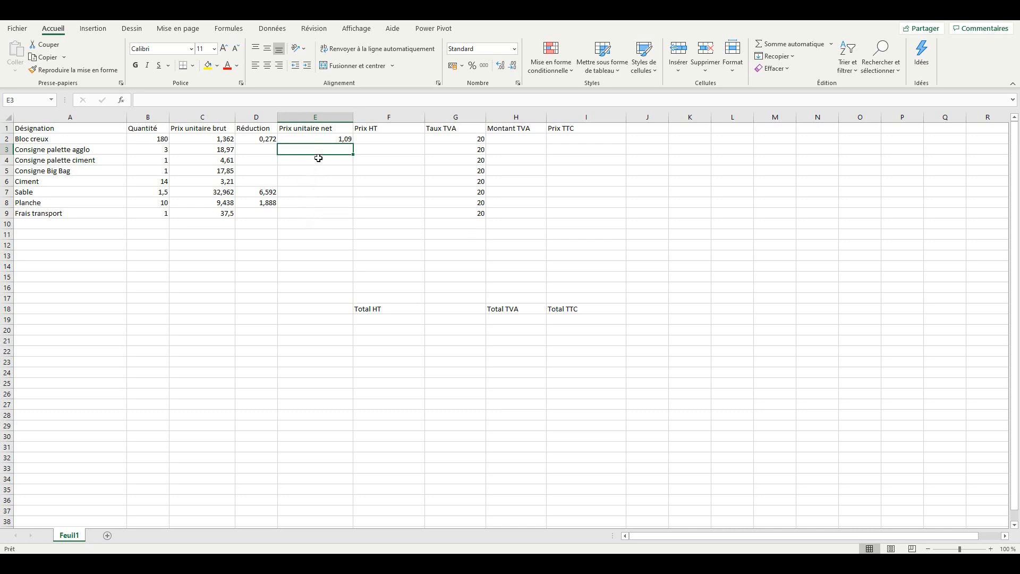
# - Fill the net unit price formula from E2 down to E9 and check the copied formula in E3
pyautogui.click(330, 140)
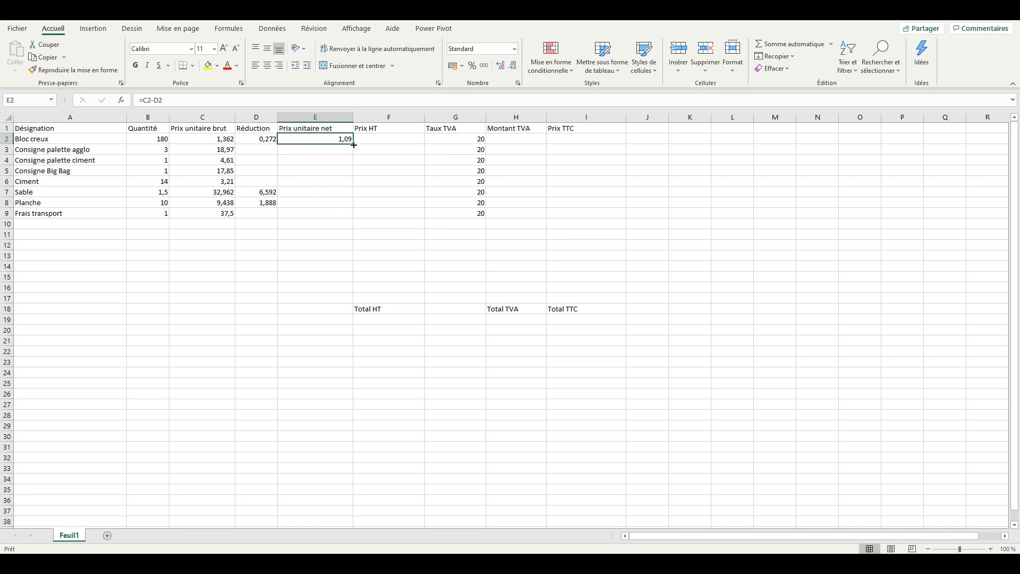
pyautogui.moveTo(352, 144); pyautogui.dragTo(351, 218)
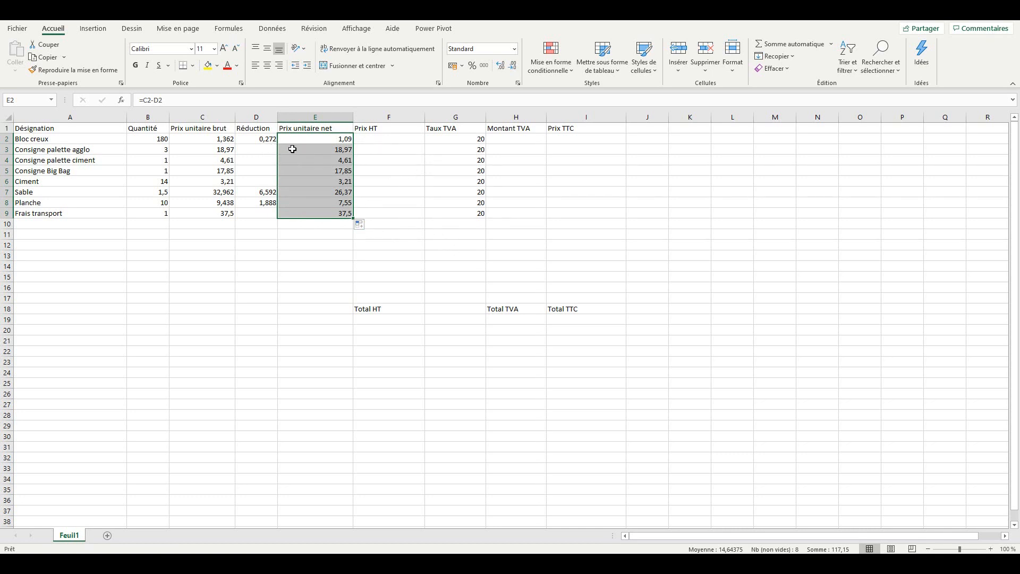
pyautogui.click(404, 159)
pyautogui.click(320, 148)
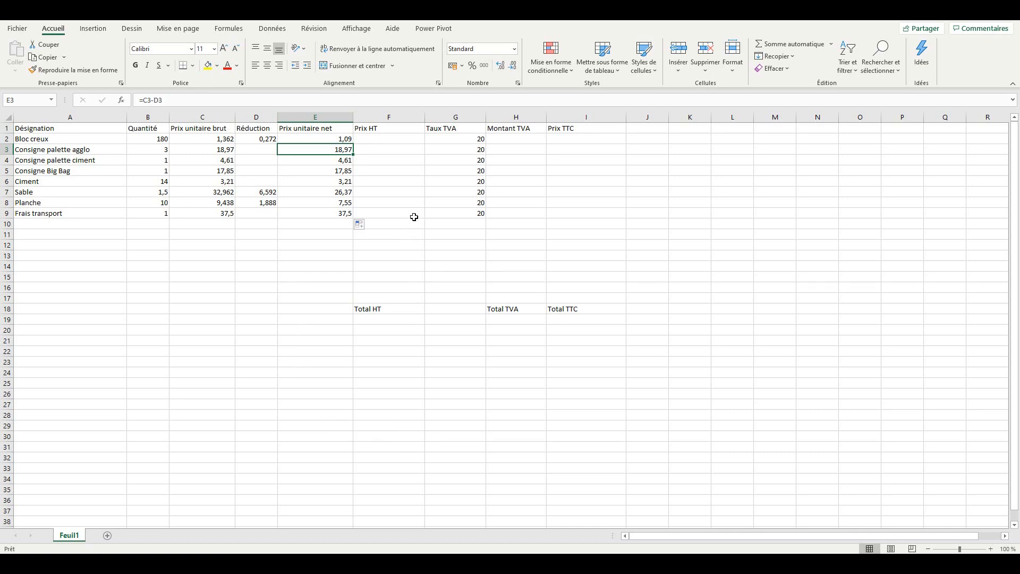
# - Calculate the Prix HT in F2 with the formula =E2*B2 and fill it down to F9
pyautogui.click(390, 137)
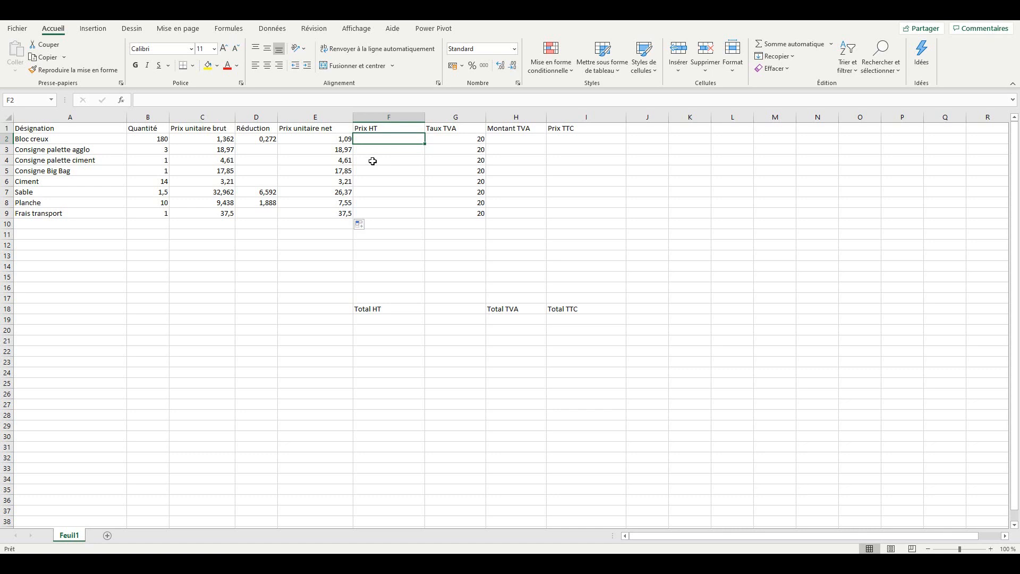
pyautogui.write('=')
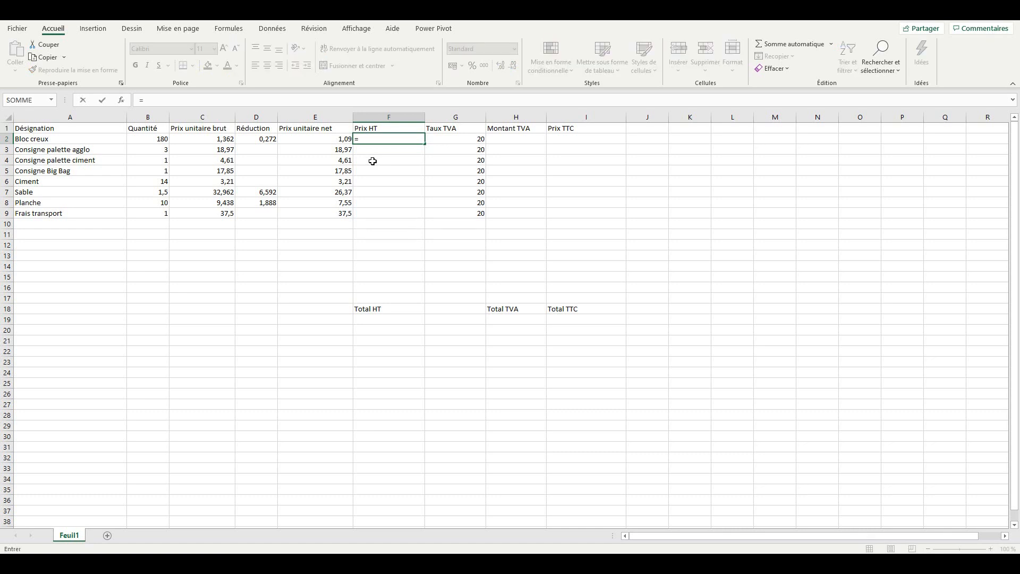
pyautogui.click(318, 138)
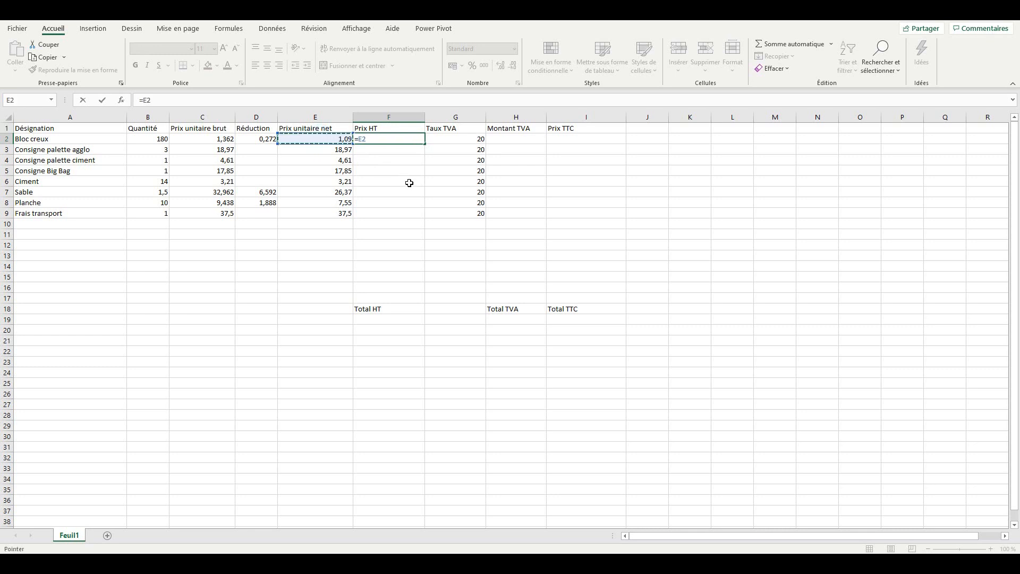
pyautogui.write('*')
pyautogui.click(154, 140)
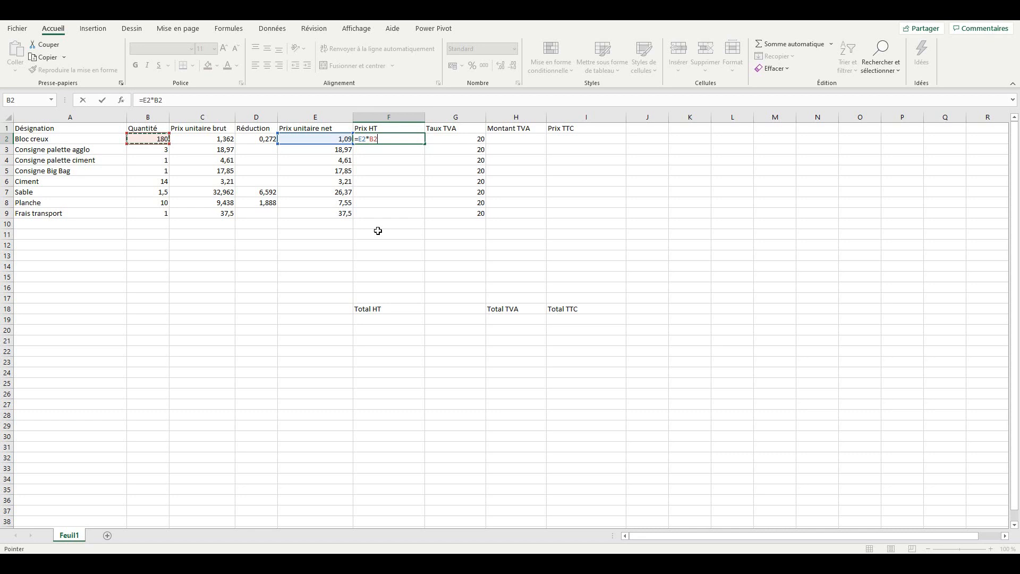
pyautogui.press('Return')
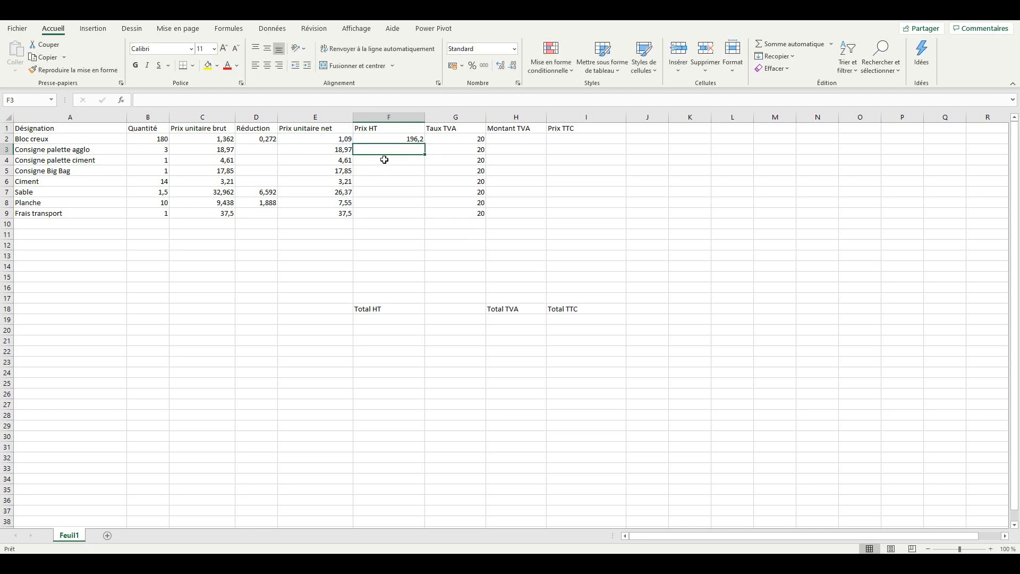
pyautogui.click(396, 139)
pyautogui.moveTo(424, 144); pyautogui.dragTo(420, 216)
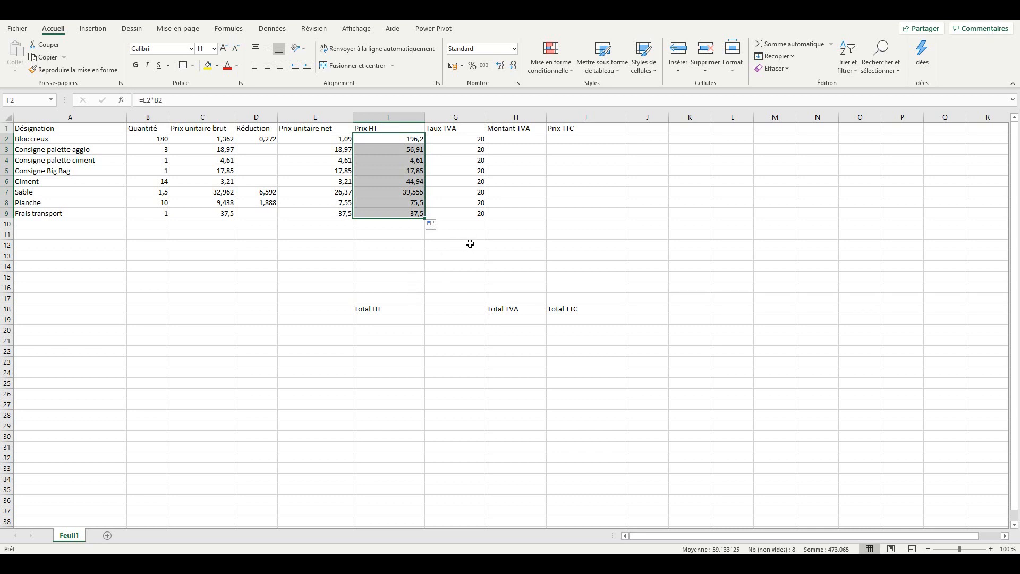
# - Calculate the Montant TVA of Bloc creux in H2 with the formula =F2*G2
pyautogui.click(523, 139)
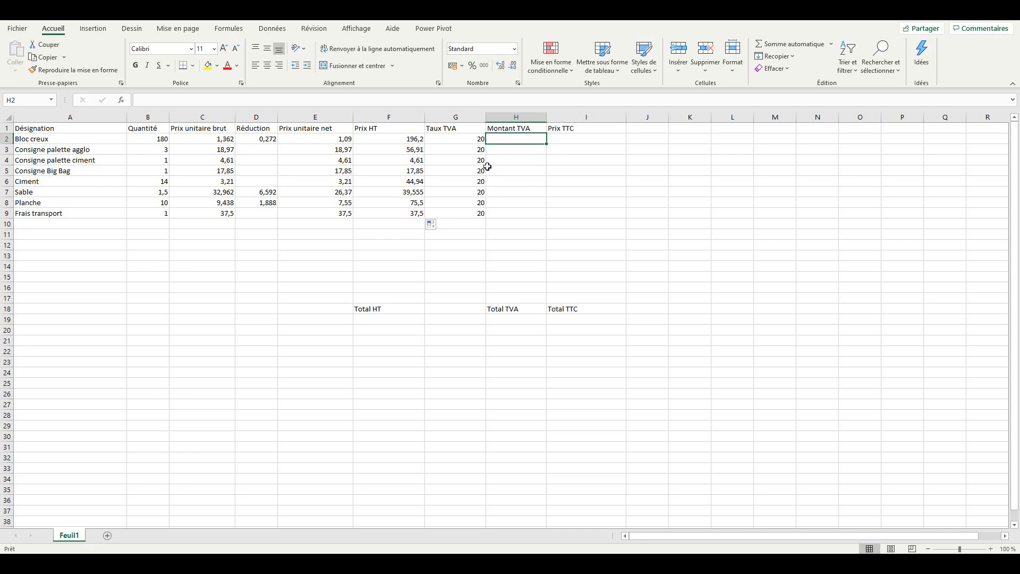
pyautogui.press('Left')
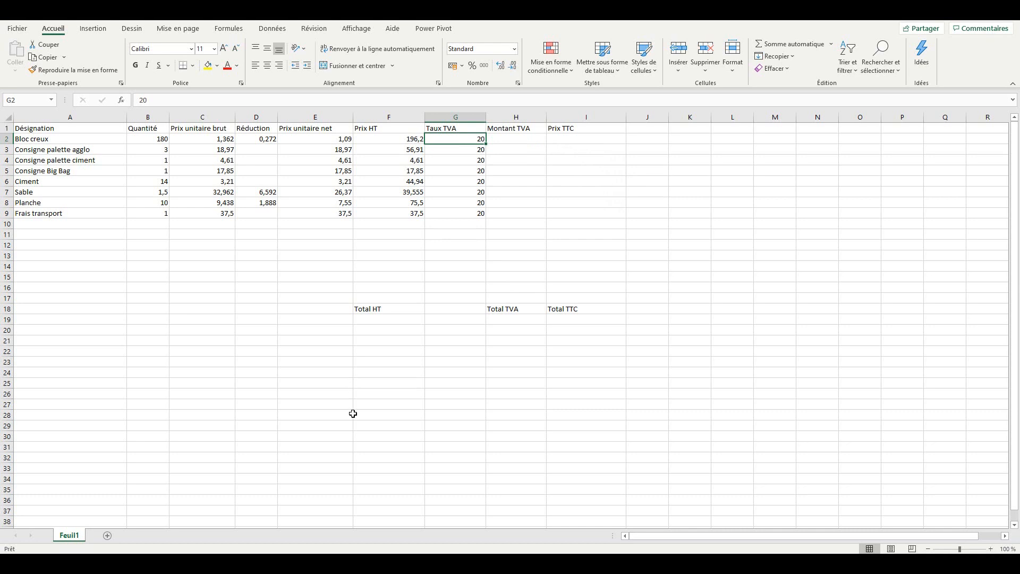
pyautogui.click(513, 139)
pyautogui.write('=')
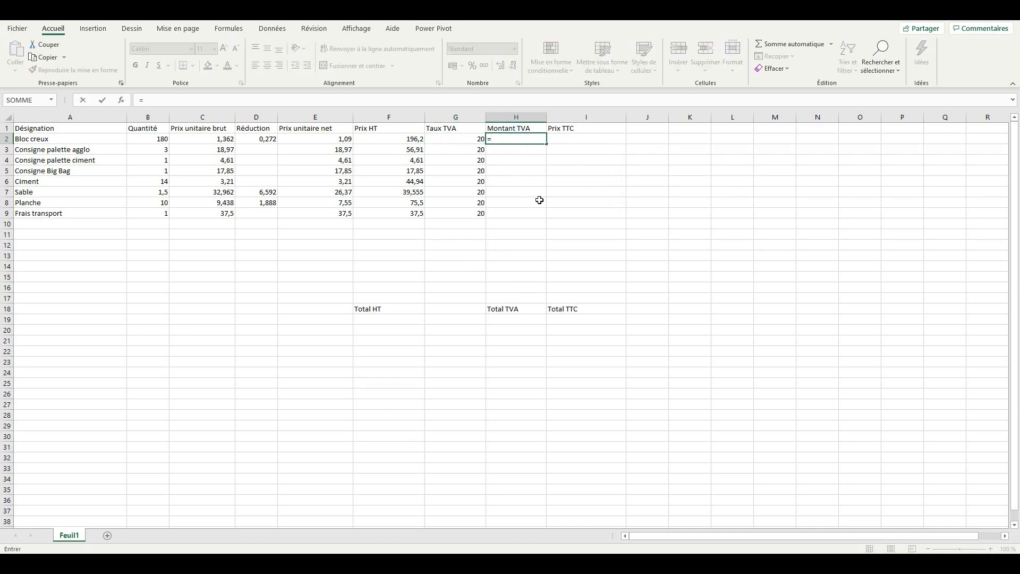
pyautogui.click(413, 140)
pyautogui.write('*')
pyautogui.click(445, 139)
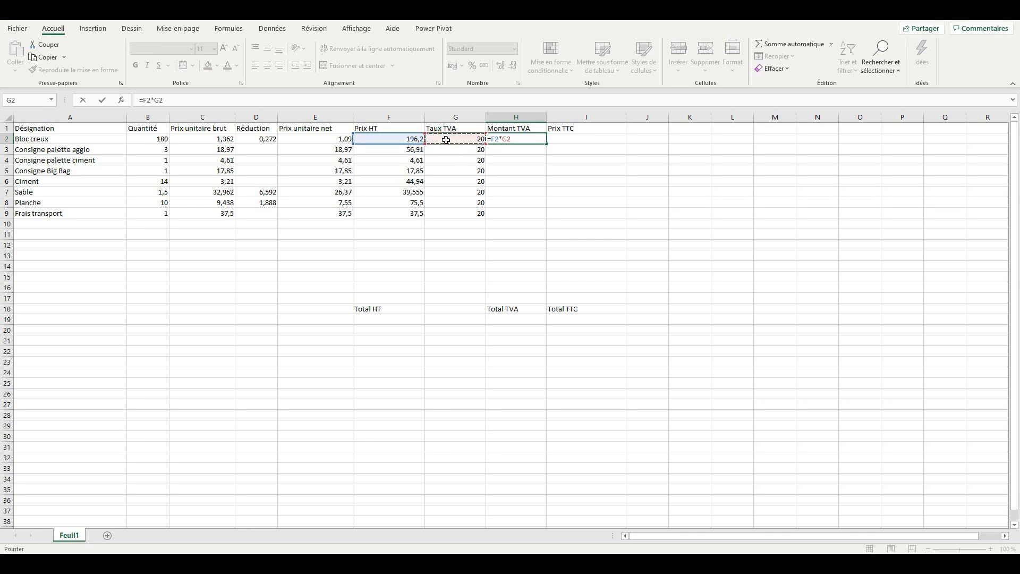
pyautogui.press('Return')
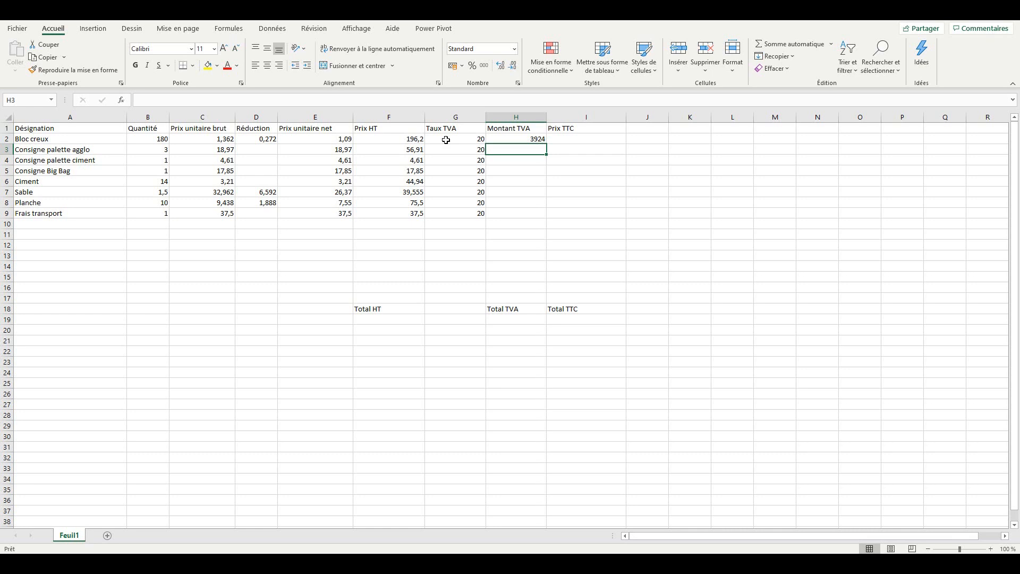
# - Format the Taux TVA in G2 as Pourcentage and correct its value to 20%
pyautogui.click(445, 140)
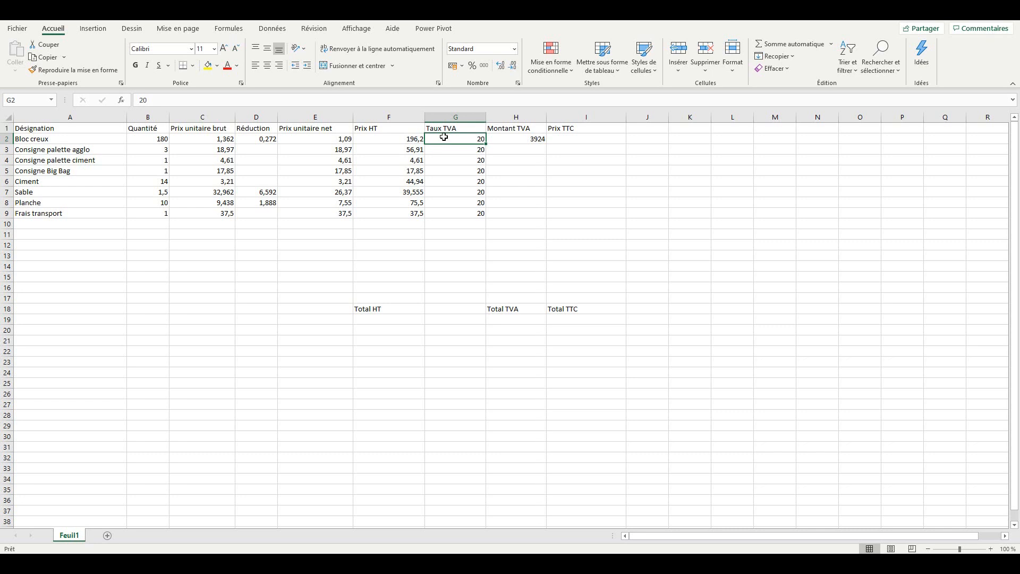
pyautogui.rightClick(444, 137)
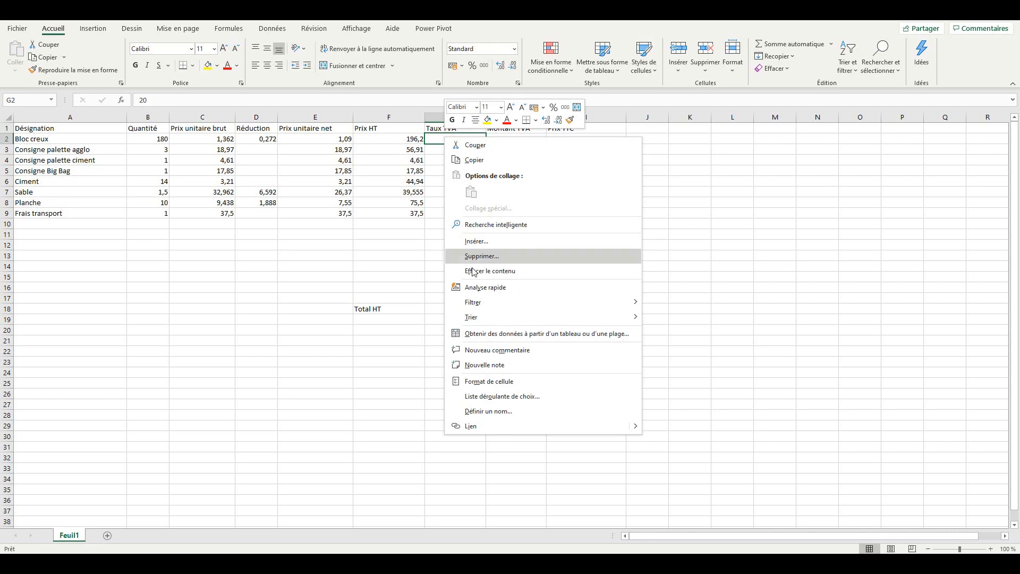
pyautogui.click(494, 380)
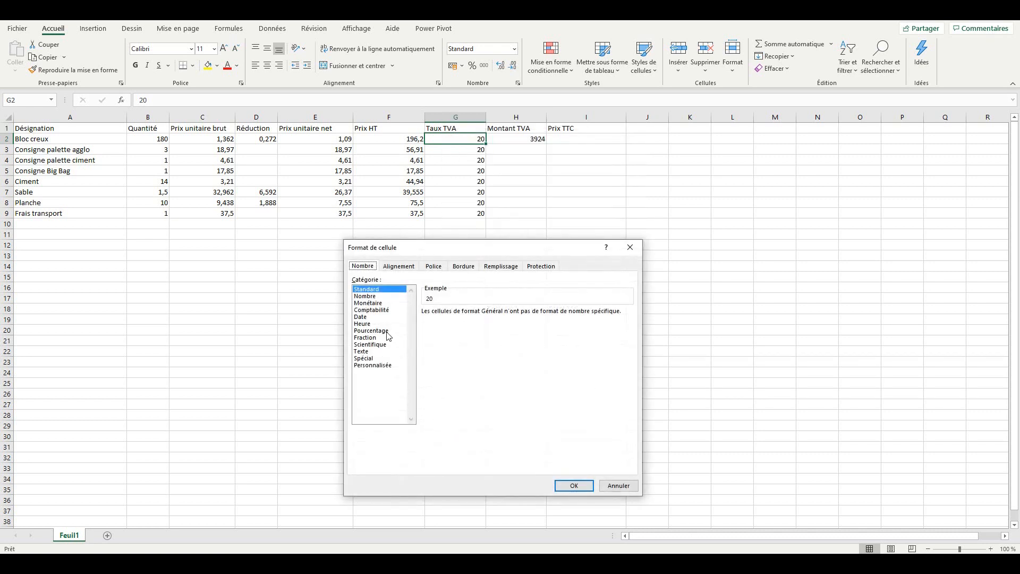
pyautogui.click(386, 331)
pyautogui.click(573, 485)
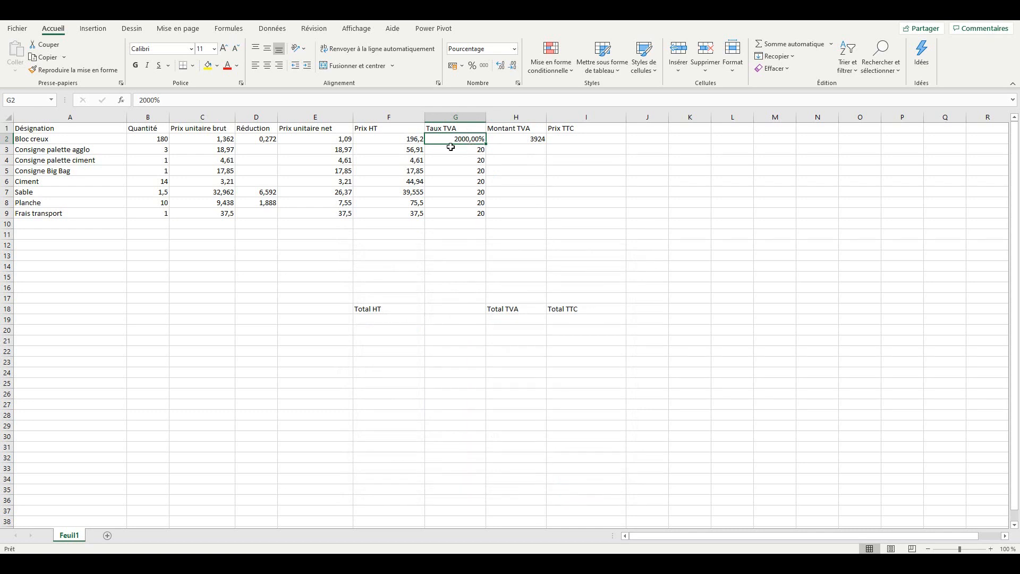
pyautogui.click(153, 102)
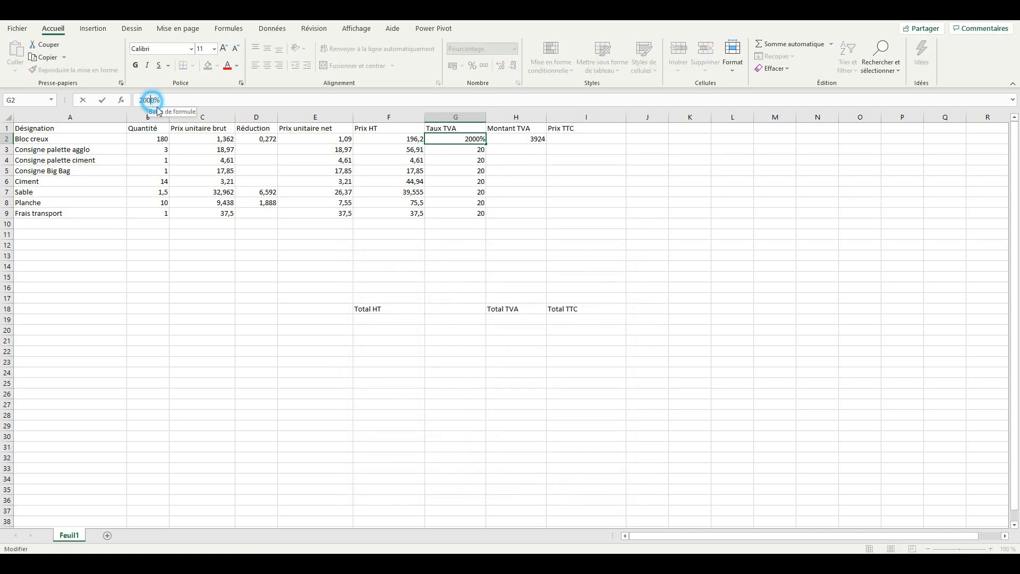
pyautogui.press('Delete')
pyautogui.press('BackSpace')
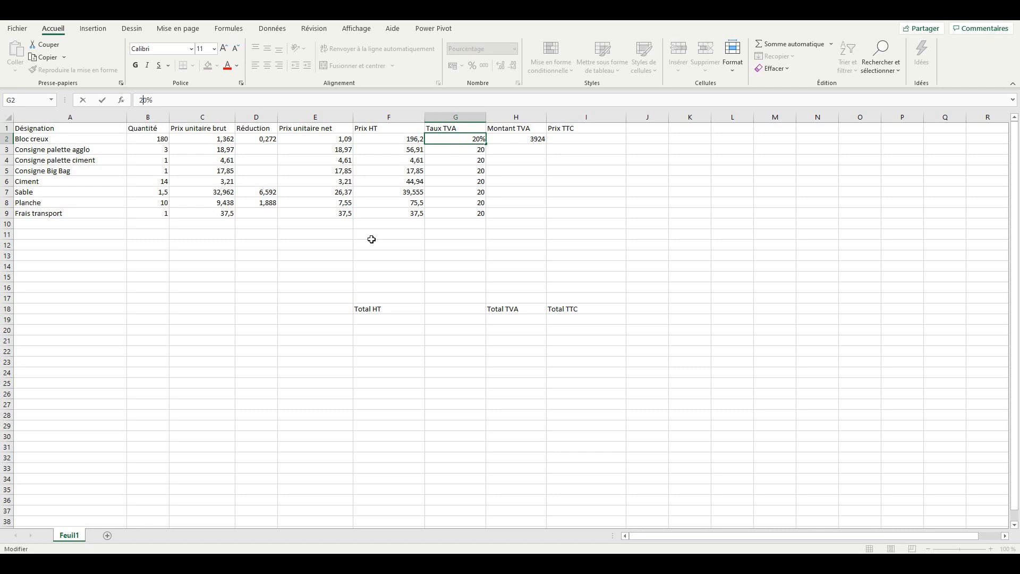
pyautogui.press('Return')
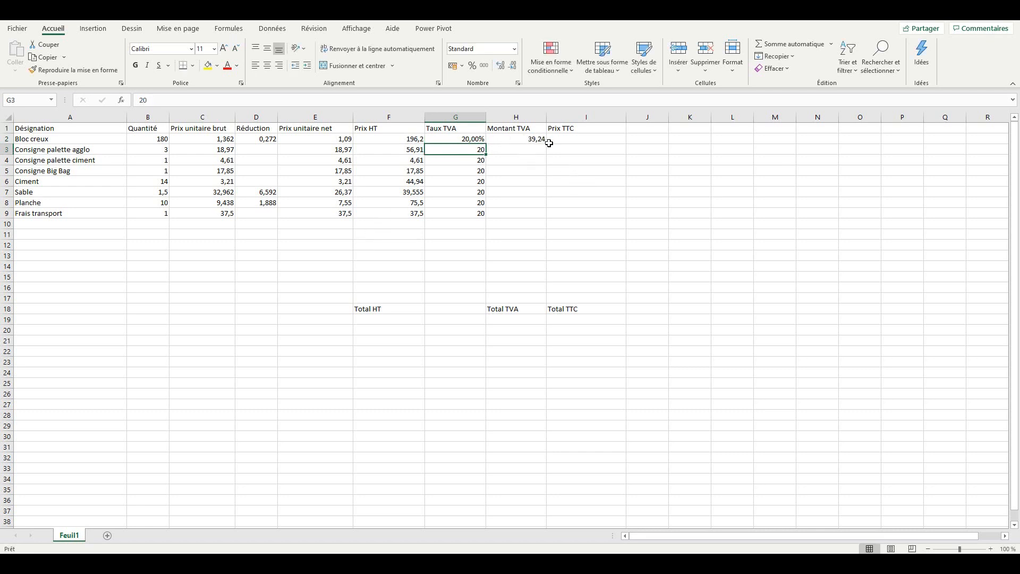
# - Fill the 20% rate from G2 down to G9 and the Montant TVA formula from H2 down to H9
pyautogui.click(475, 139)
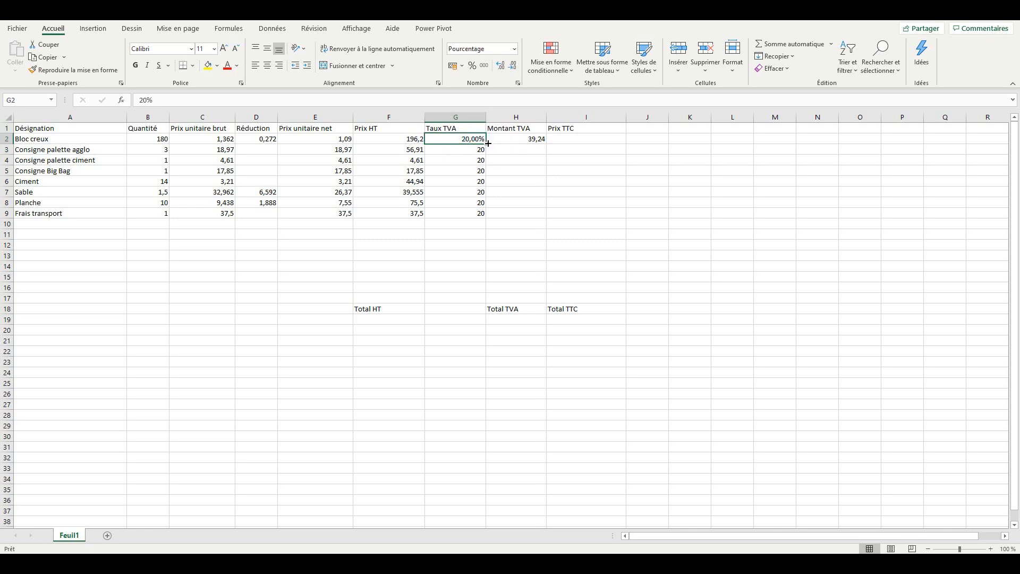
pyautogui.moveTo(487, 144); pyautogui.dragTo(493, 215)
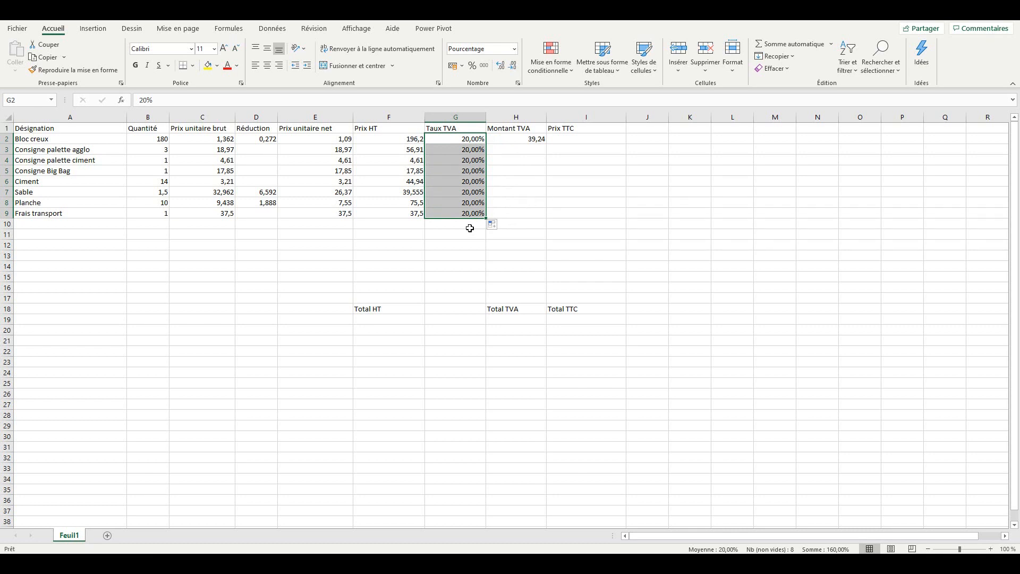
pyautogui.click(525, 141)
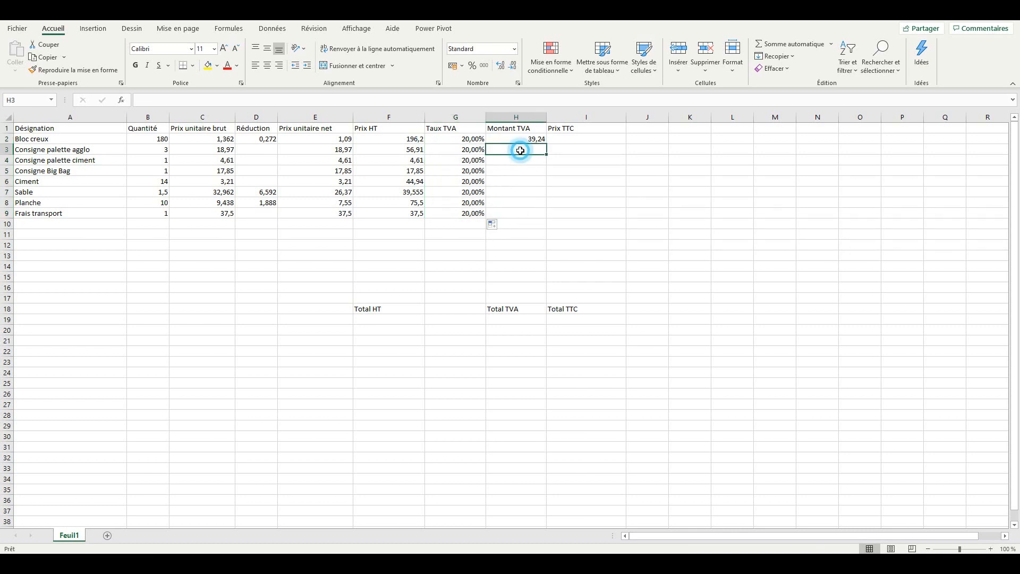
pyautogui.moveTo(547, 145); pyautogui.dragTo(551, 216)
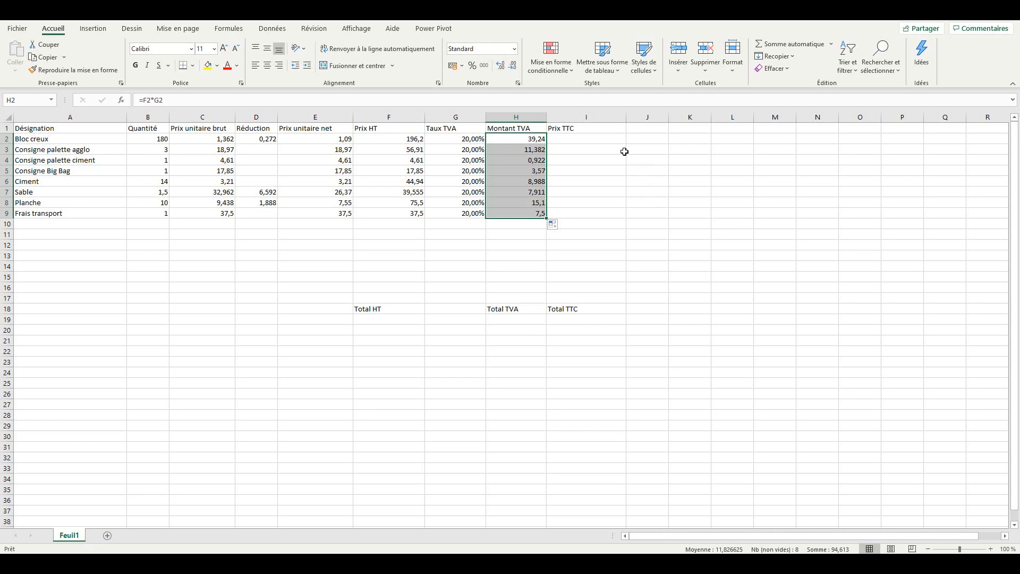
# - Calculate the Prix TTC in I2 with the formula =F2+H2 and fill it down to I9
pyautogui.click(589, 141)
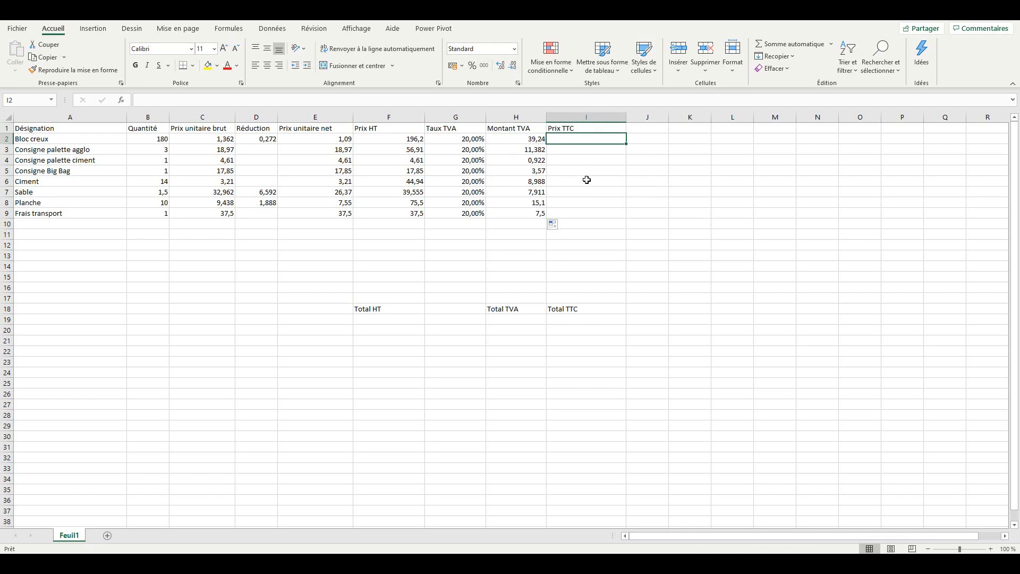
pyautogui.write('=')
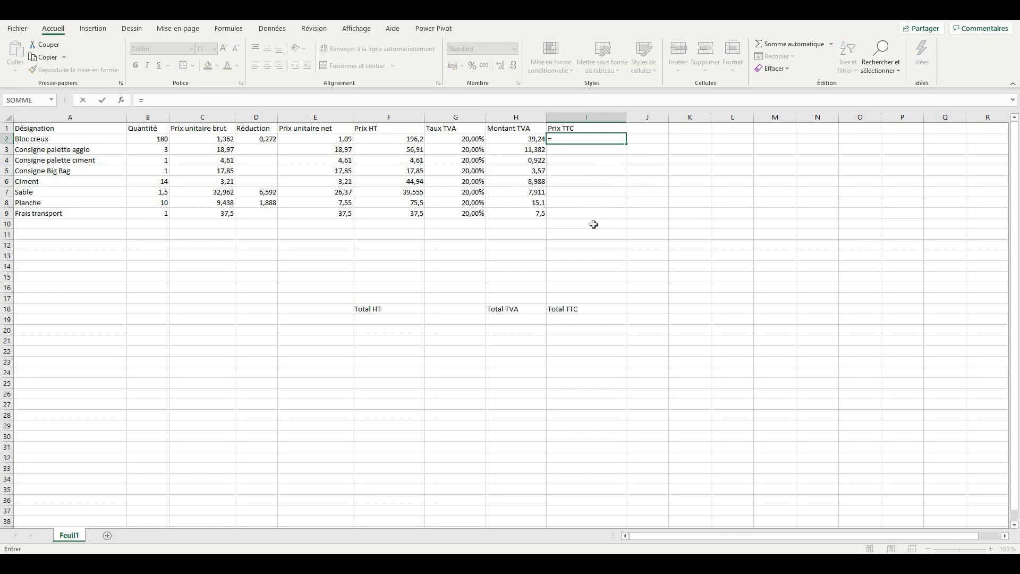
pyautogui.click(381, 137)
pyautogui.write('+')
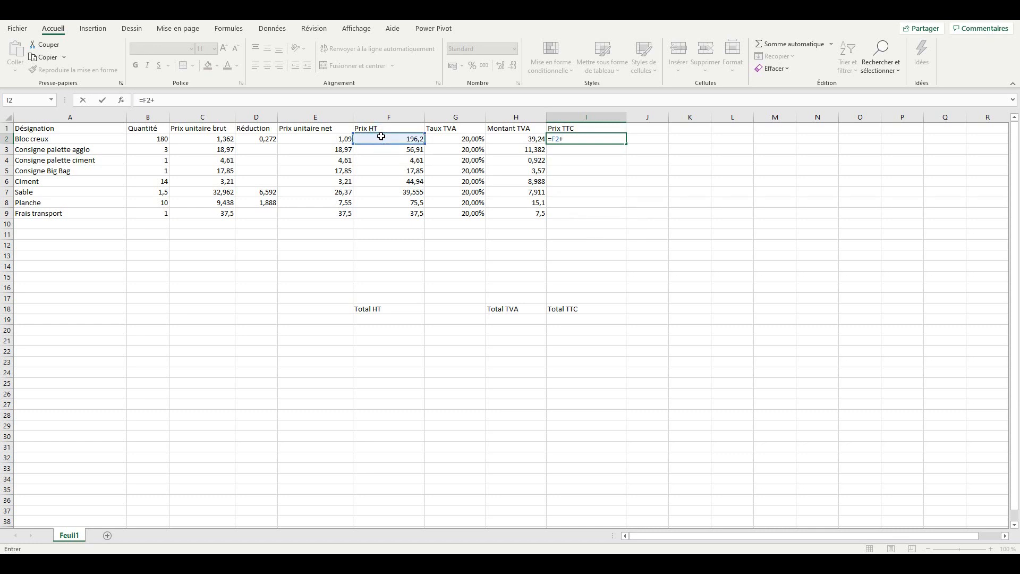
pyautogui.click(504, 139)
pyautogui.press('Return')
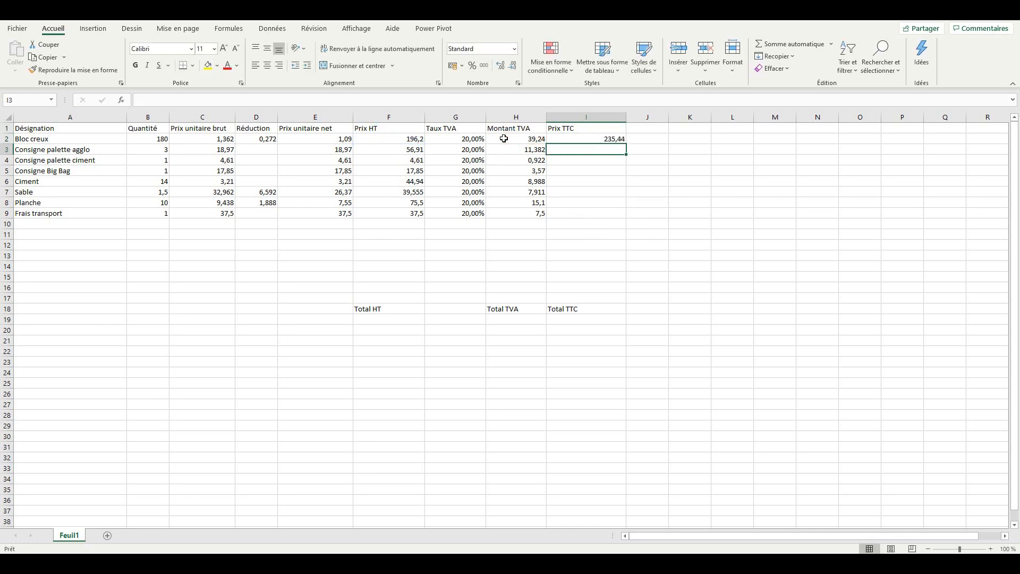
pyautogui.click(590, 140)
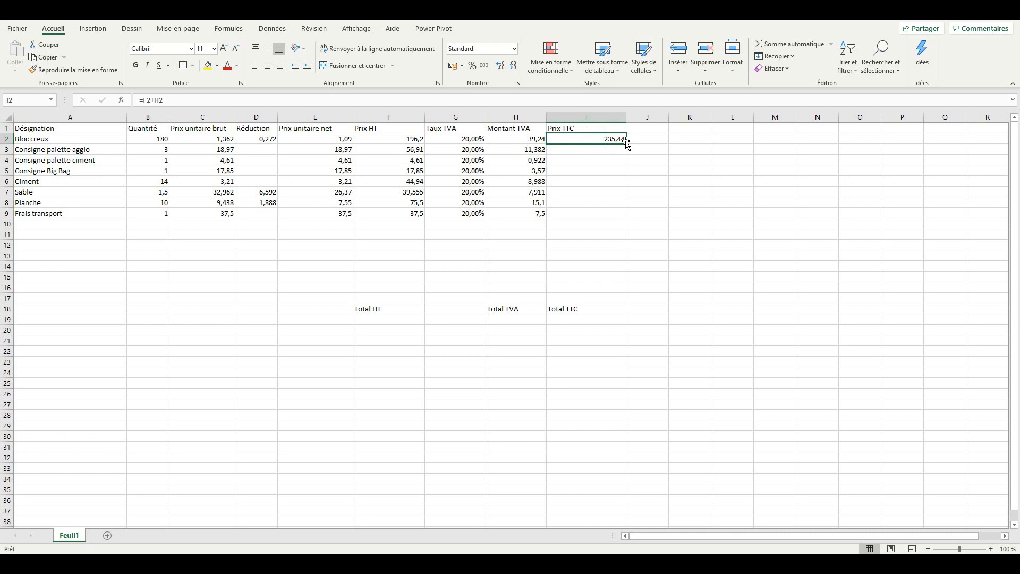
pyautogui.moveTo(627, 142); pyautogui.dragTo(620, 215)
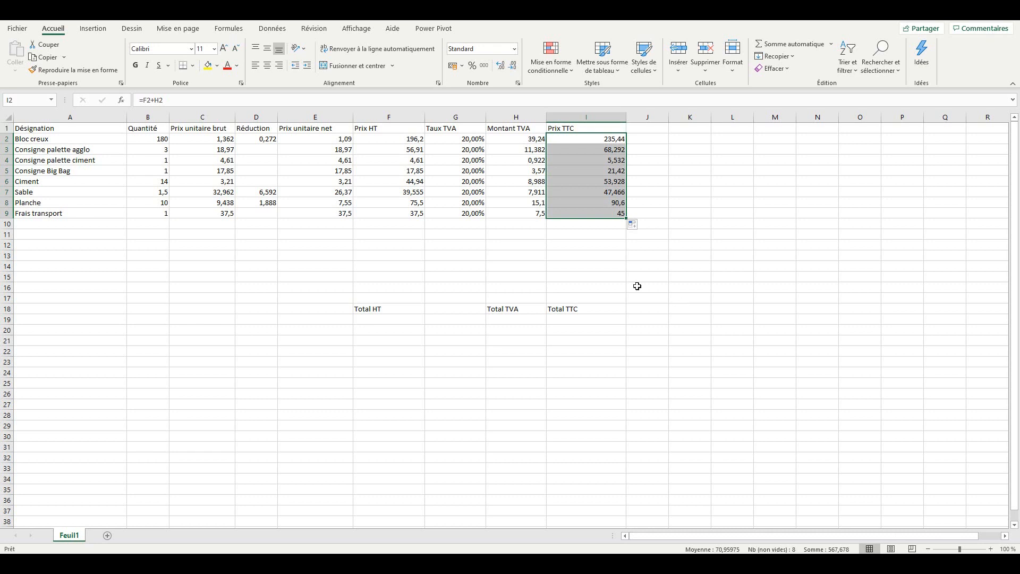
# - Calculate the Total HT in F19 with the formula =somme(F2:F9)
pyautogui.click(373, 322)
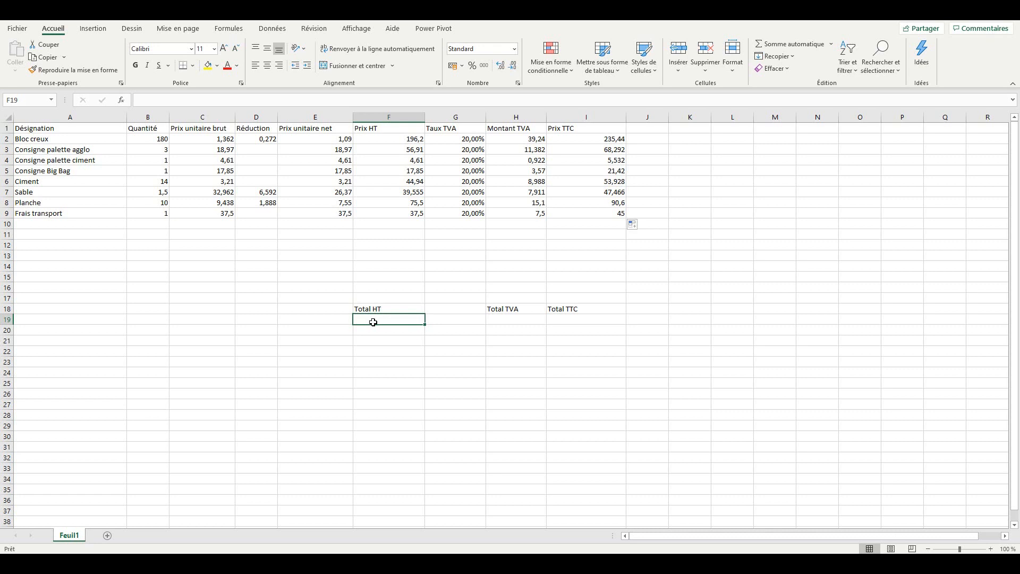
pyautogui.write('=')
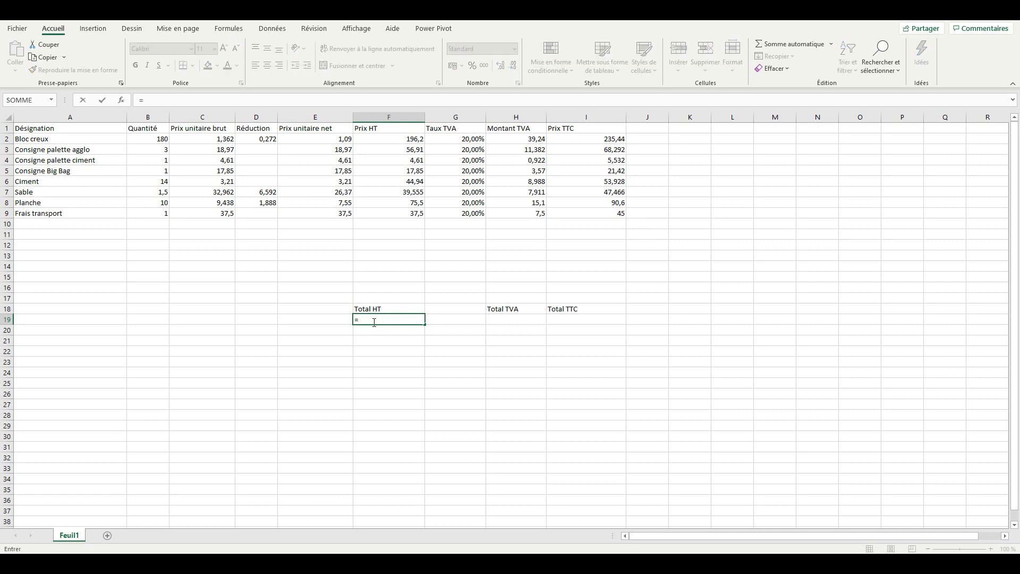
pyautogui.write('so')
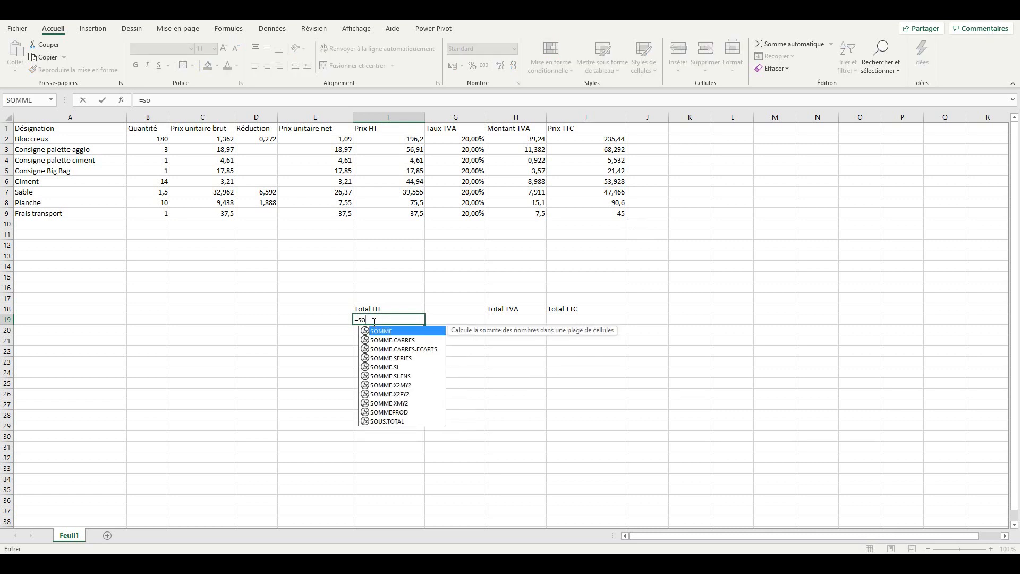
pyautogui.write('mmm')
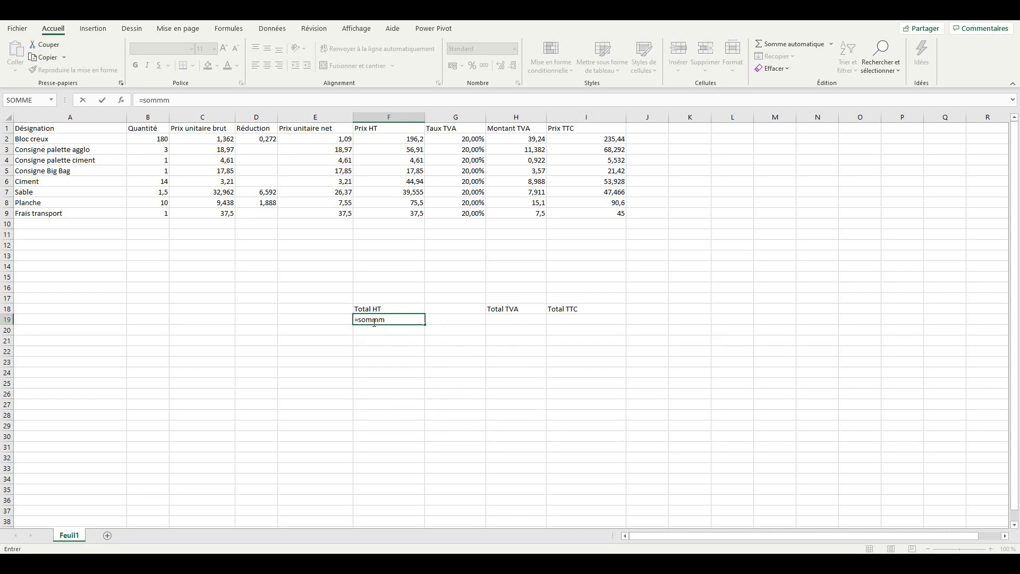
pyautogui.press('BackSpace')
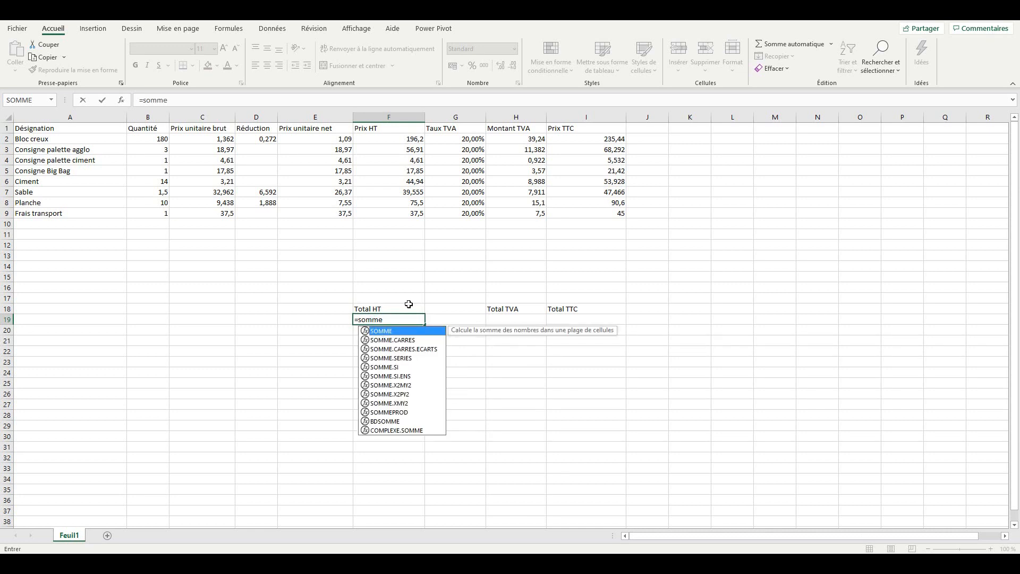
pyautogui.moveTo(404, 138); pyautogui.dragTo(388, 213)
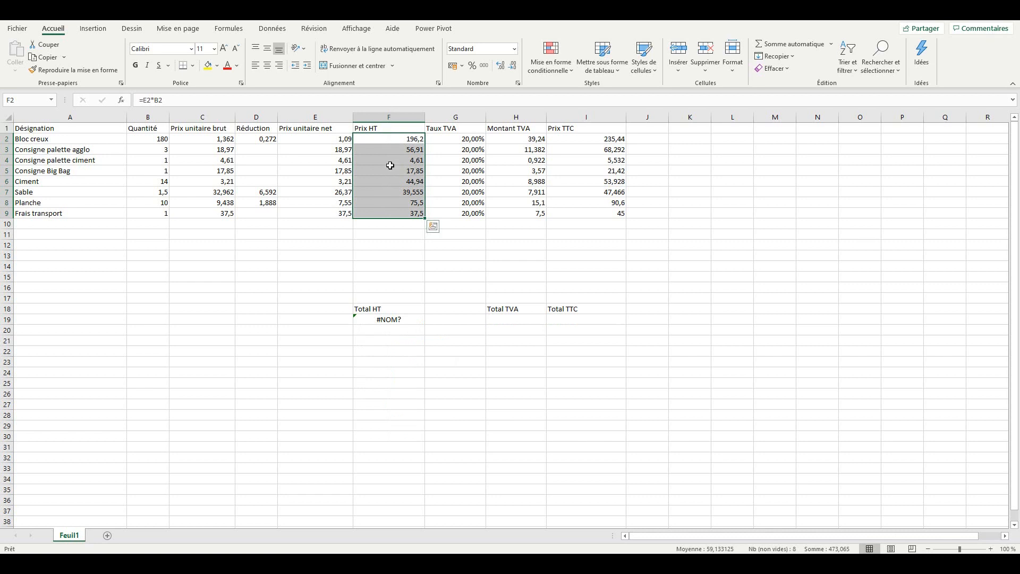
pyautogui.click(388, 319)
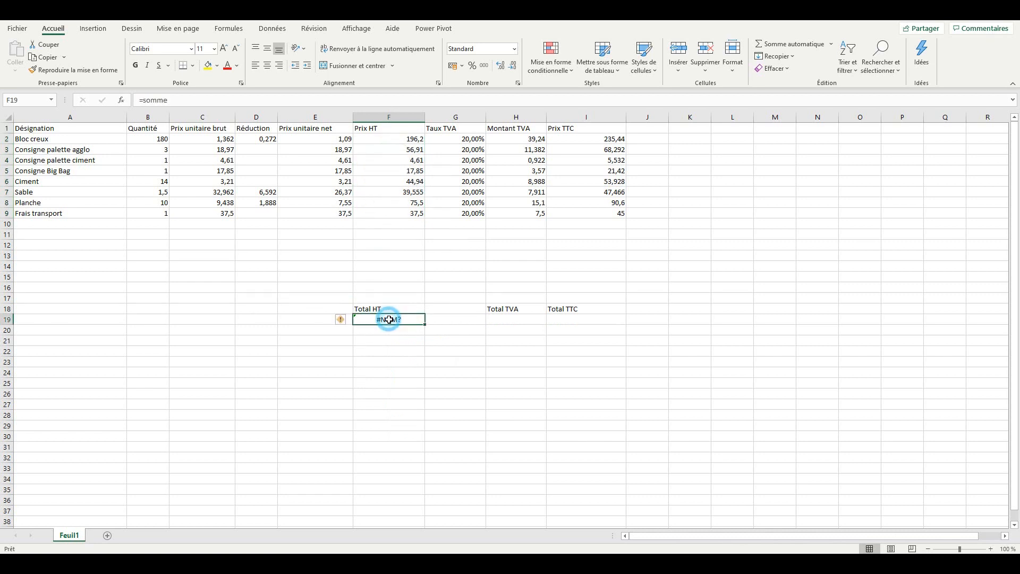
pyautogui.click(192, 101)
pyautogui.write('(')
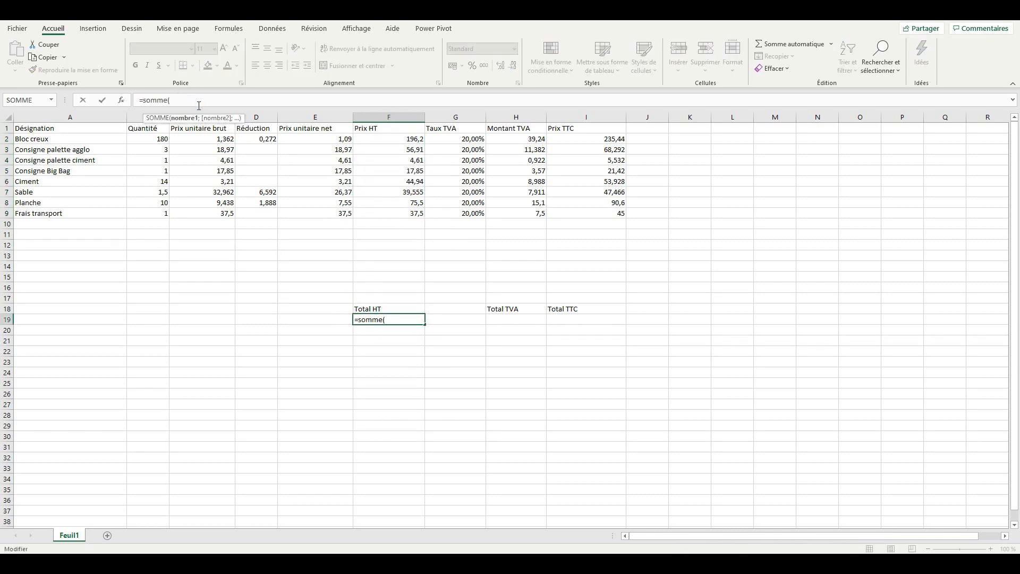
pyautogui.click(396, 140)
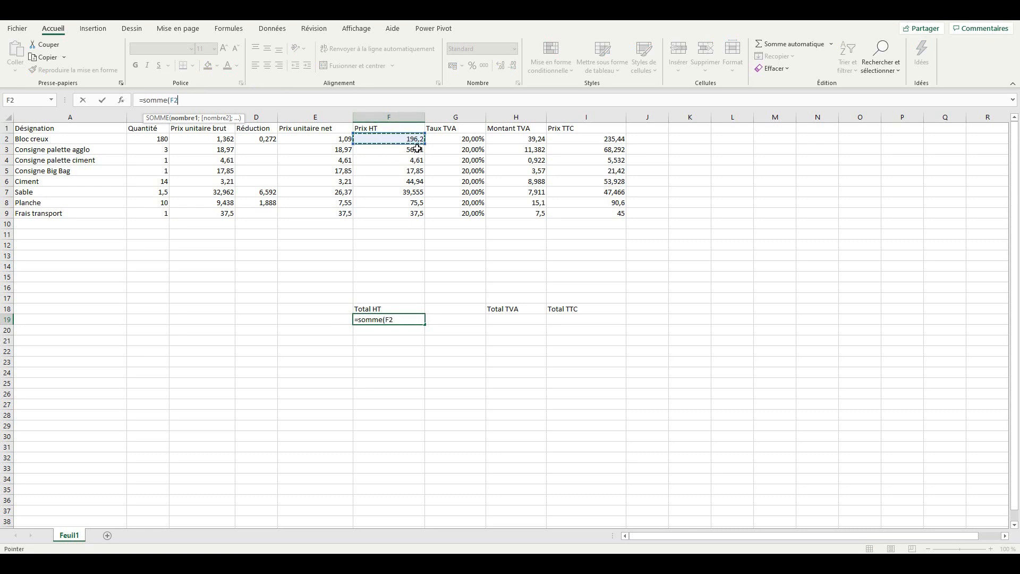
pyautogui.moveTo(404, 144); pyautogui.dragTo(396, 213)
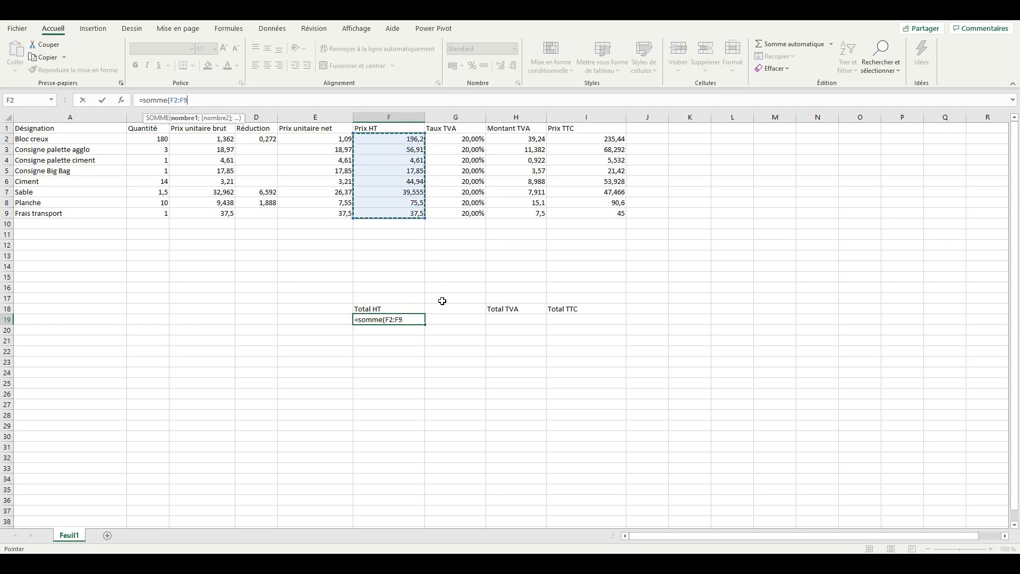
pyautogui.write(')')
pyautogui.press('Return')
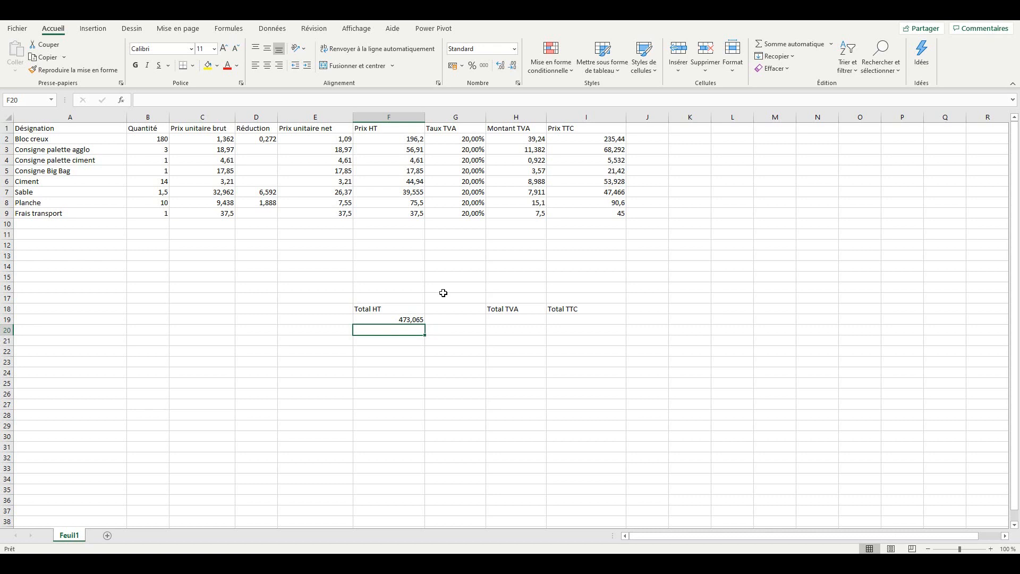
# - Calculate the Total TVA in H19 with the formula =somme(H2:H9)
pyautogui.click(518, 320)
pyautogui.write('=')
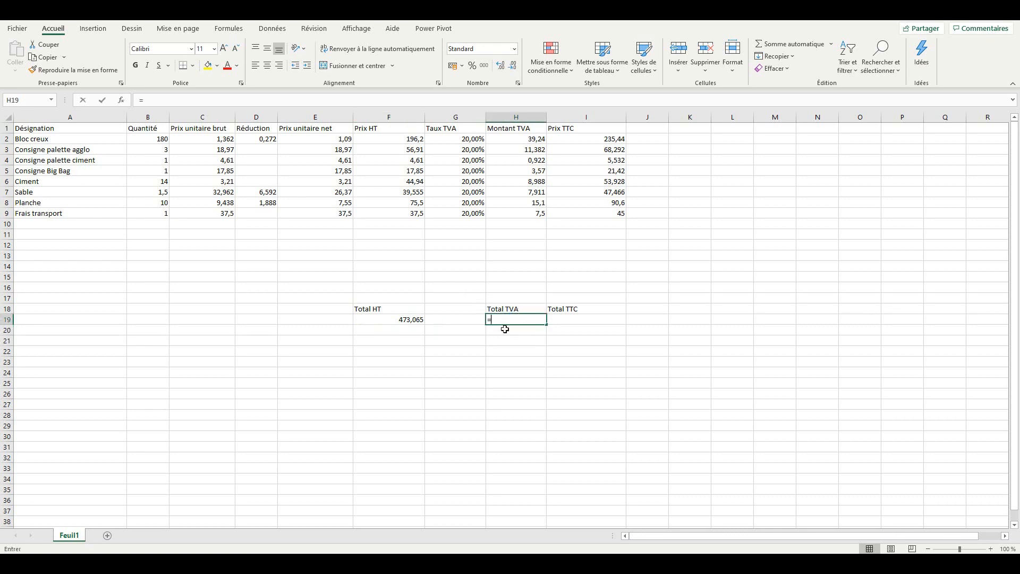
pyautogui.write('somm')
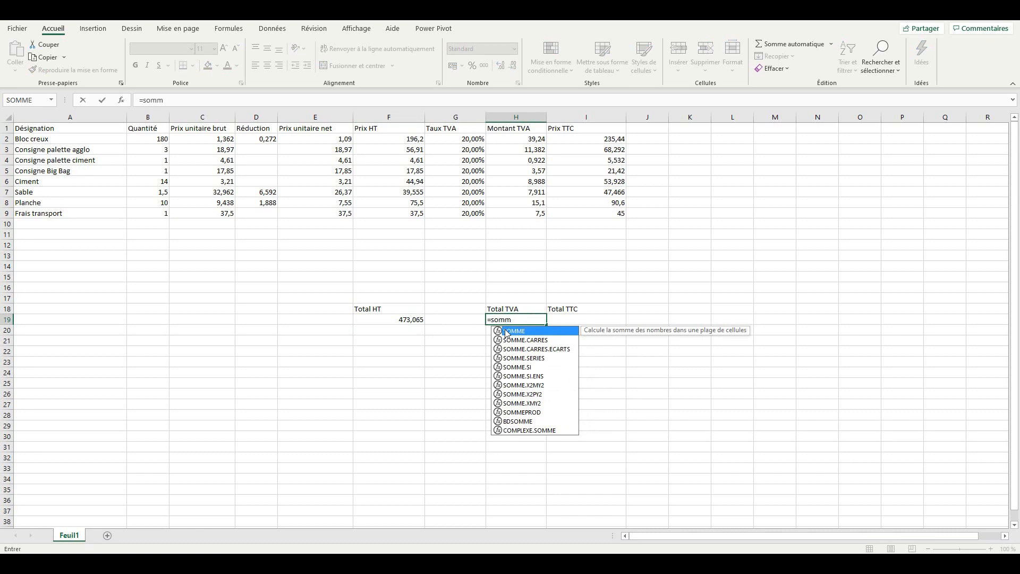
pyautogui.write('e(')
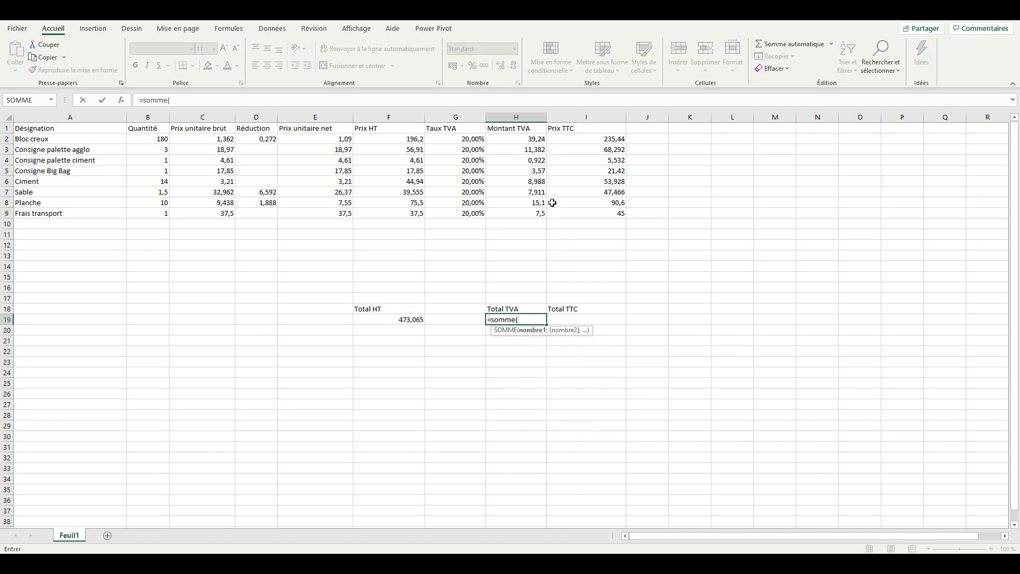
pyautogui.moveTo(526, 137); pyautogui.dragTo(513, 213)
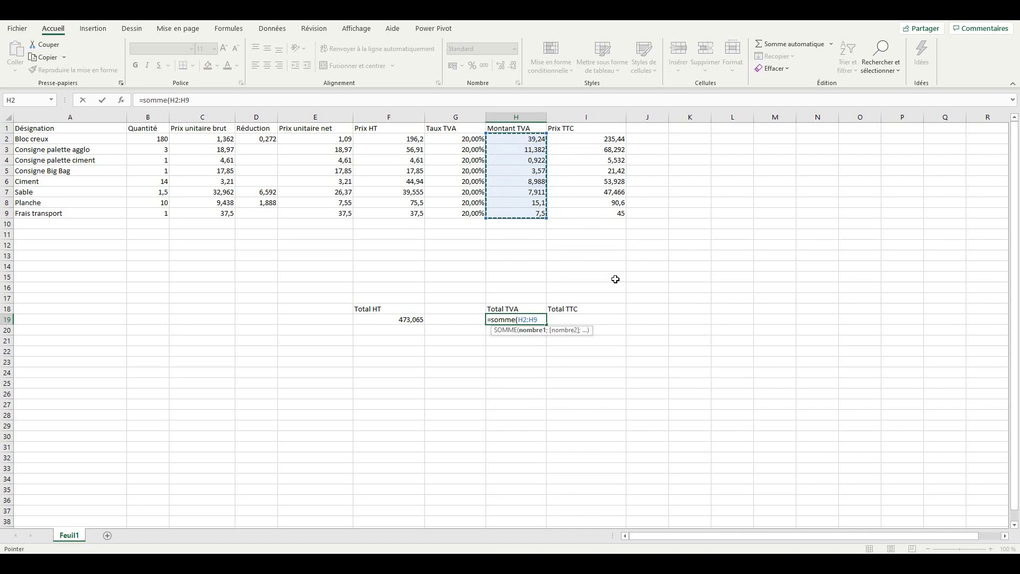
pyautogui.write(')')
pyautogui.press('Return')
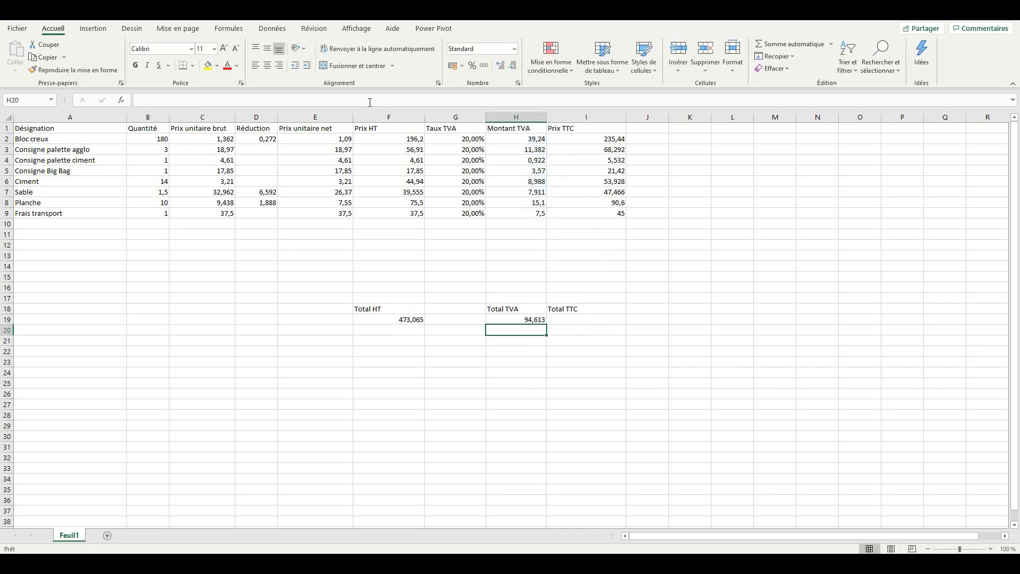
# - Calculate the Total TTC in I19 with the formula =somme(I2:I9)
pyautogui.click(603, 319)
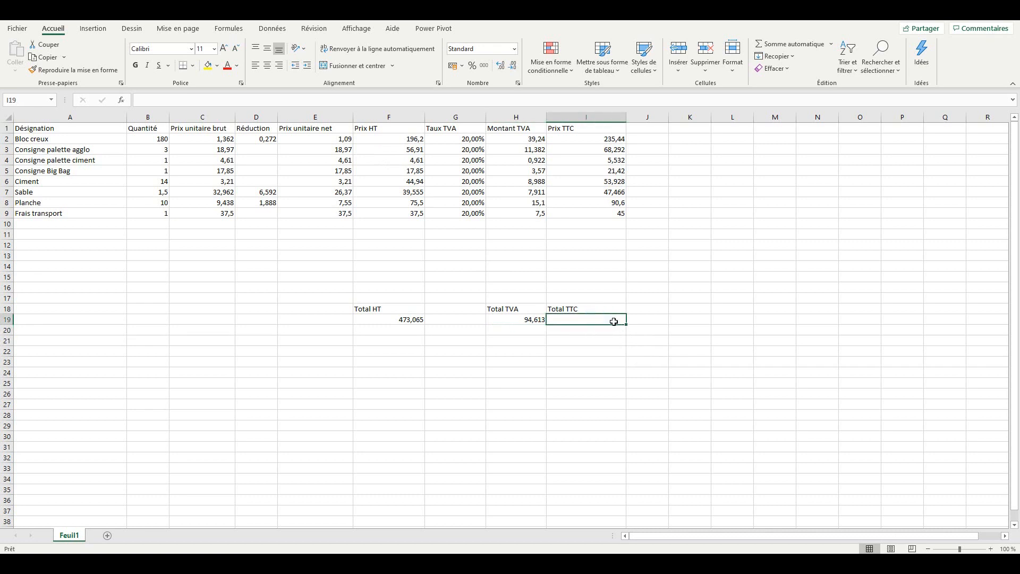
pyautogui.write('=')
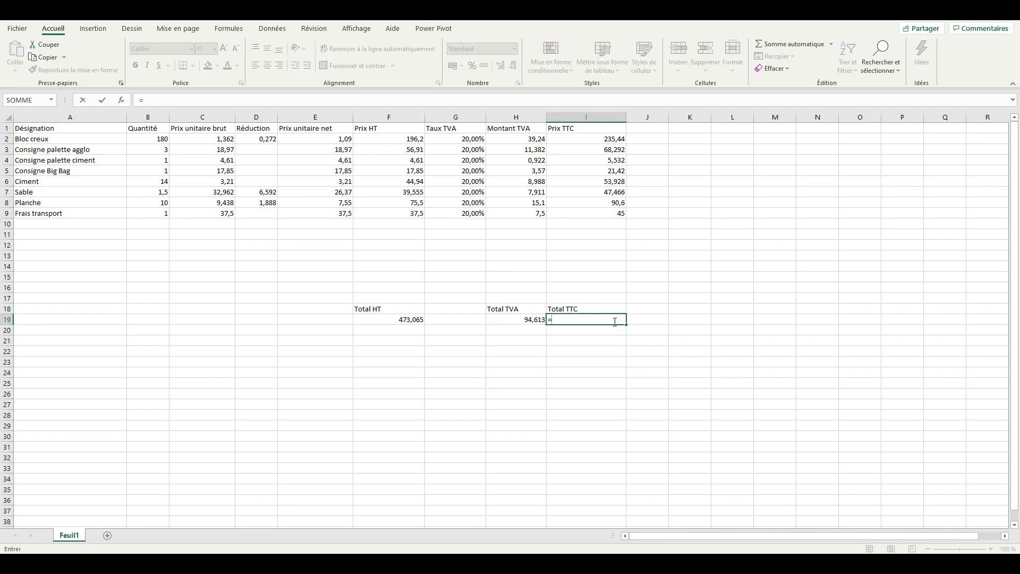
pyautogui.write('som')
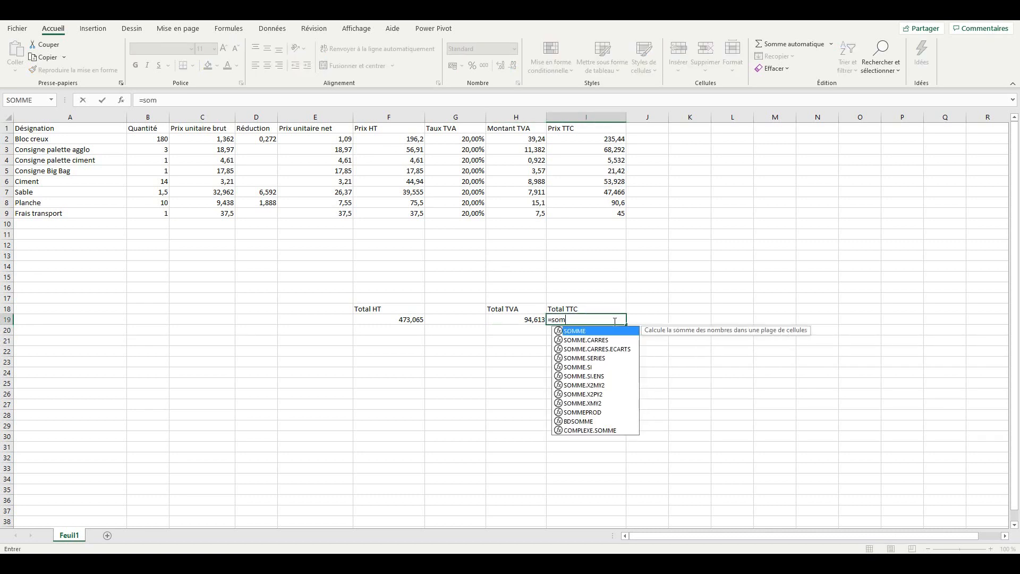
pyautogui.write('me(')
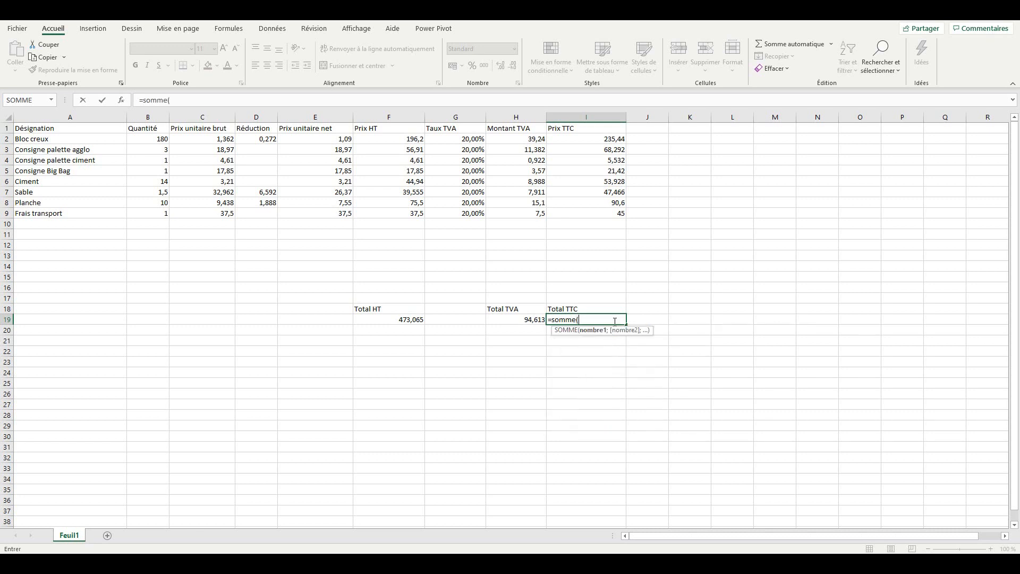
pyautogui.moveTo(576, 139); pyautogui.dragTo(585, 210)
pyautogui.write(')')
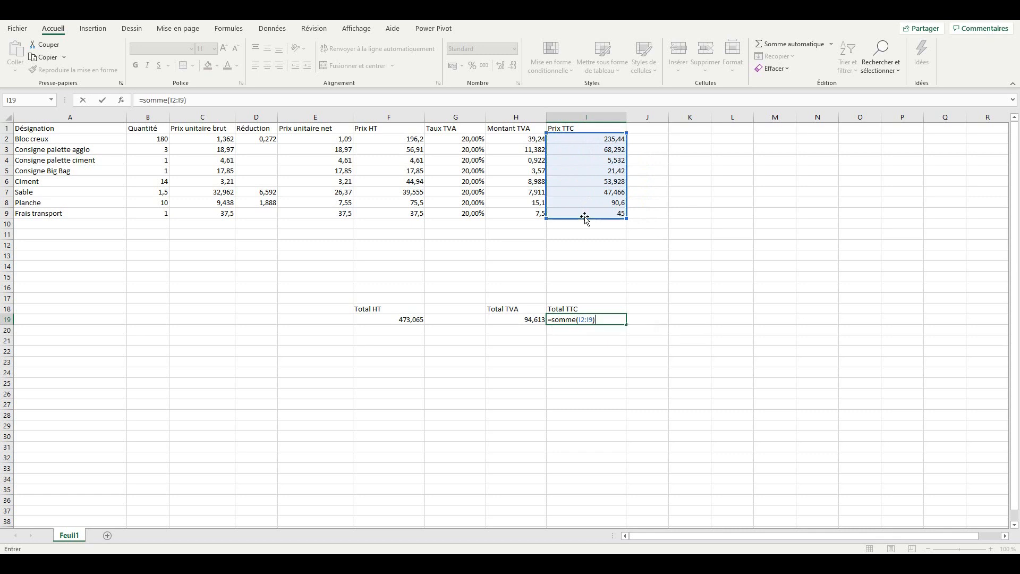
pyautogui.press('Return')
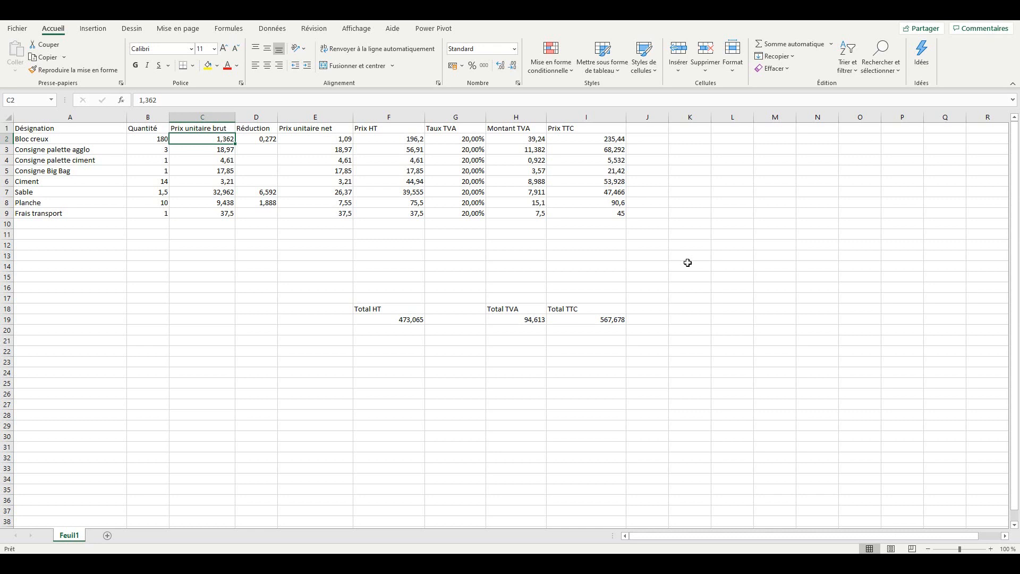
# - Check the number formats on the invoice image in Paint, and format the Excel quantities B2:B9 as Nombre with 3 decimals
pyautogui.click(457, 564)
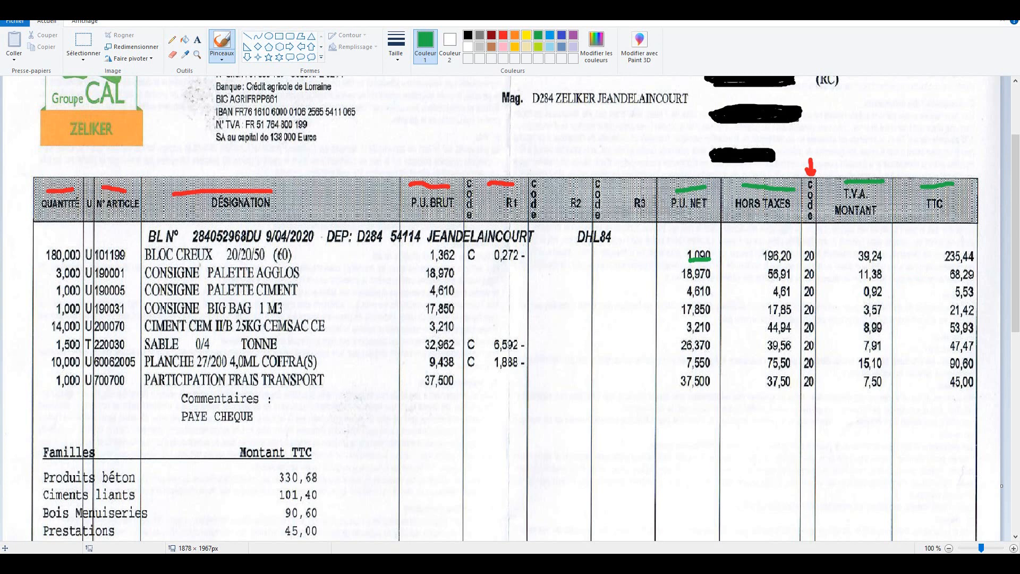
pyautogui.click(298, 556)
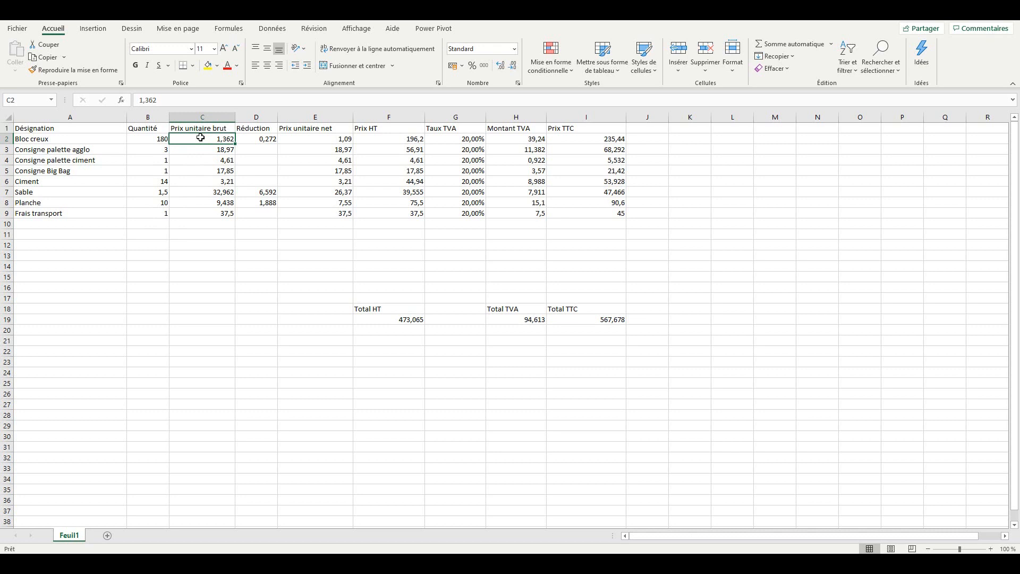
pyautogui.moveTo(161, 139); pyautogui.dragTo(159, 214)
pyautogui.rightClick(160, 215)
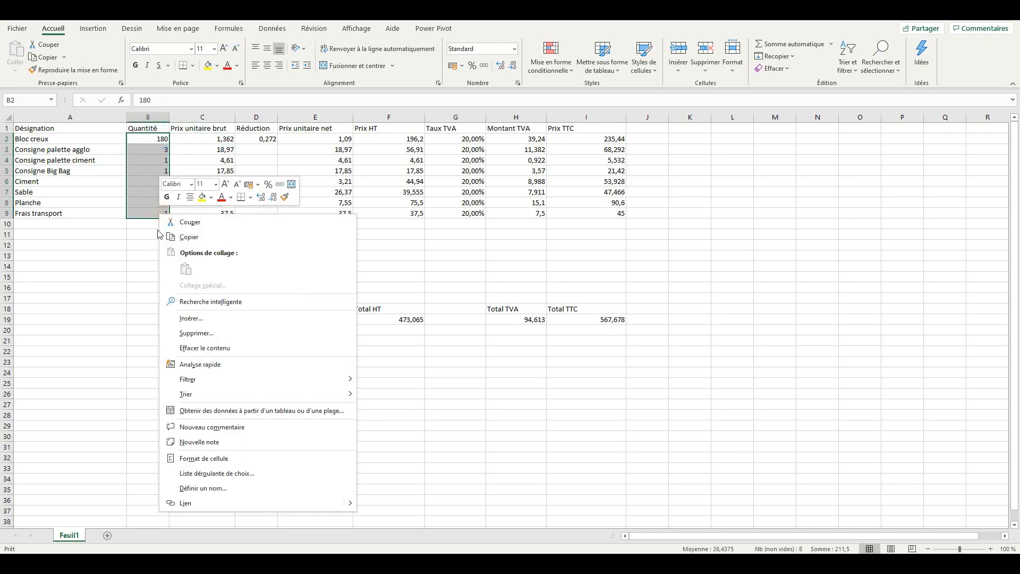
pyautogui.click(213, 458)
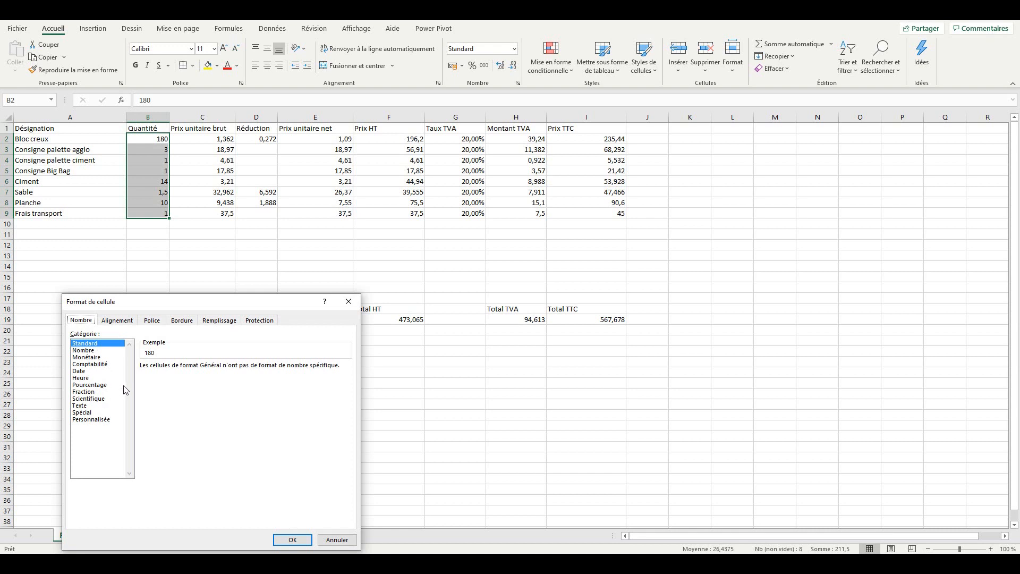
pyautogui.click(119, 350)
pyautogui.click(232, 364)
pyautogui.click(297, 540)
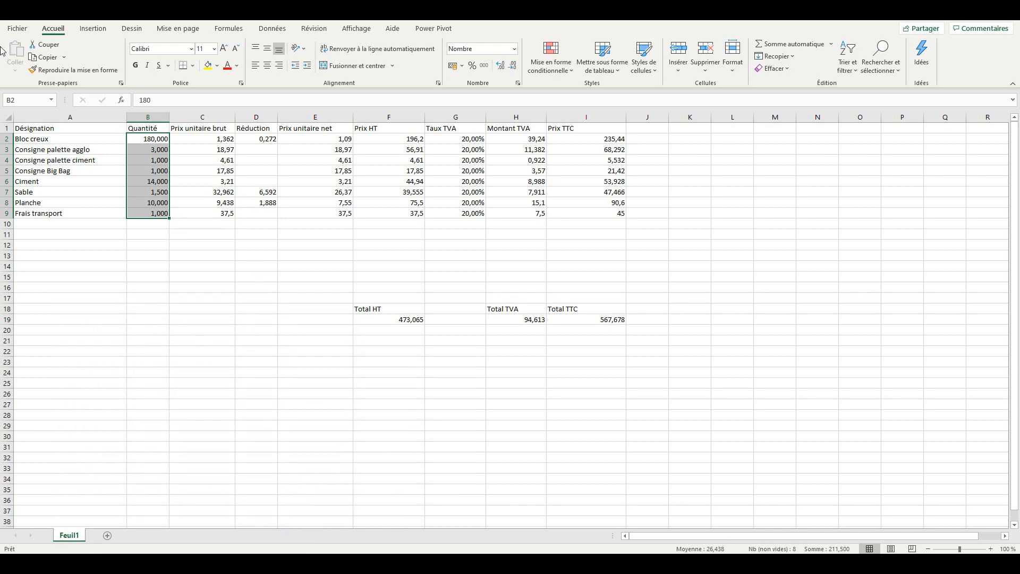
# - Format the Prix unitaire brut values in C2:C9 as Monétaire with the € symbol and 3 decimals
pyautogui.moveTo(212, 138); pyautogui.dragTo(205, 217)
pyautogui.rightClick(201, 209)
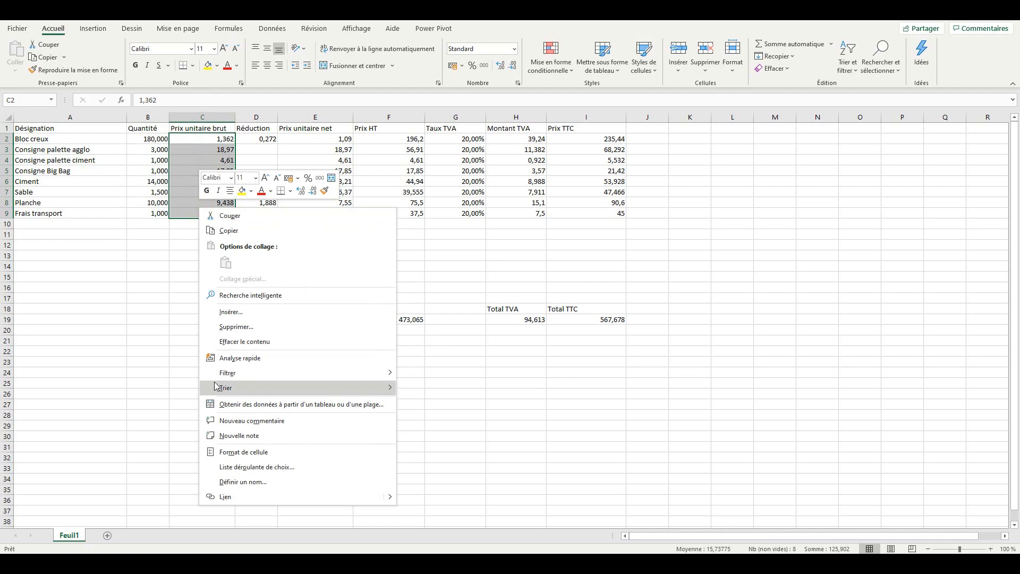
pyautogui.click(252, 452)
pyautogui.click(137, 351)
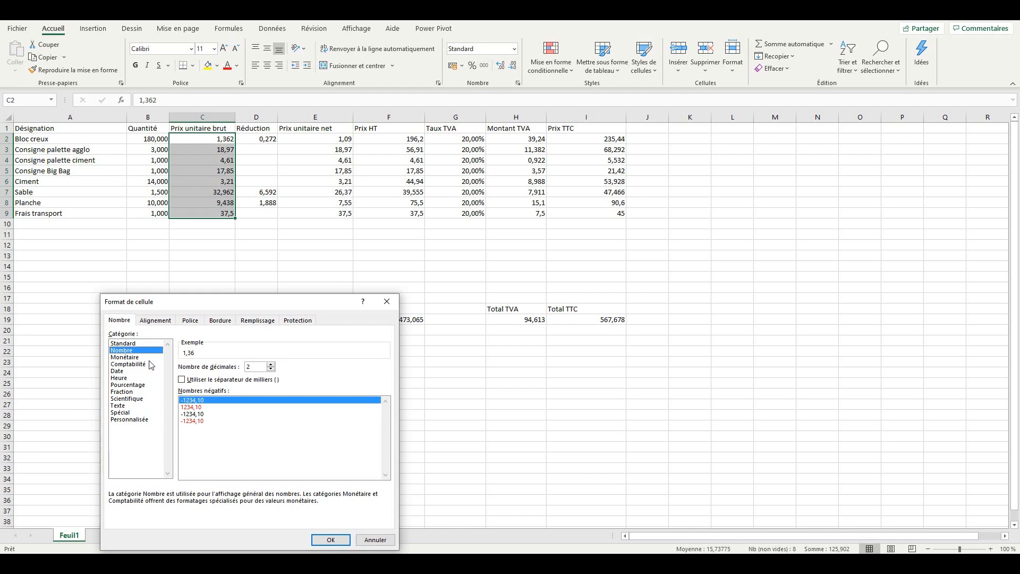
pyautogui.click(143, 357)
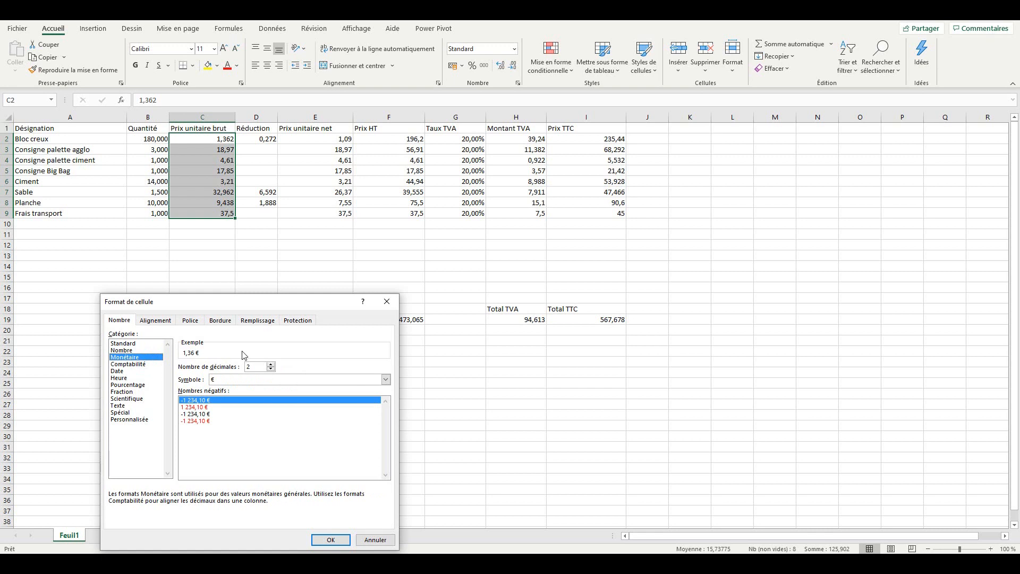
pyautogui.click(275, 379)
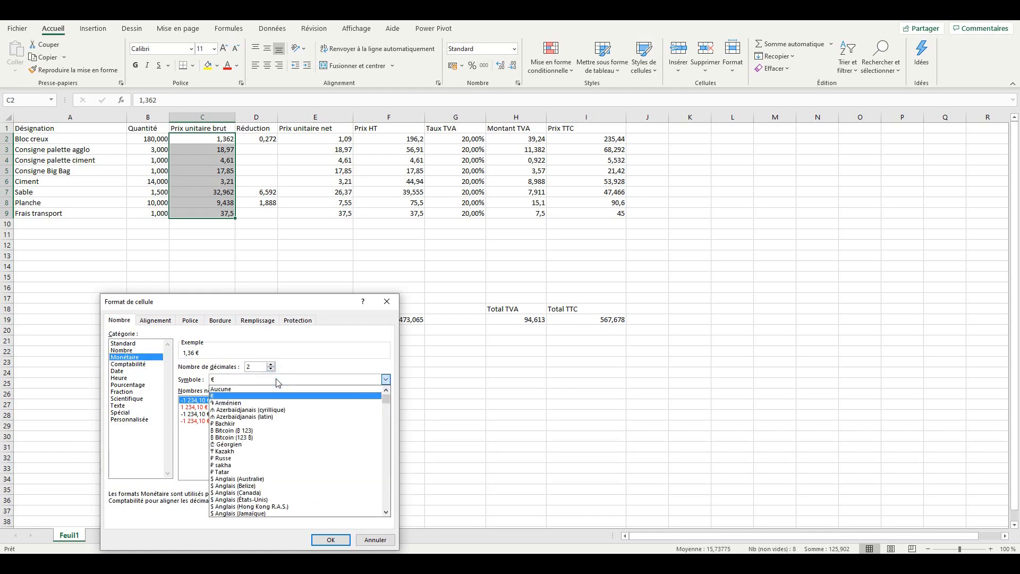
pyautogui.click(238, 395)
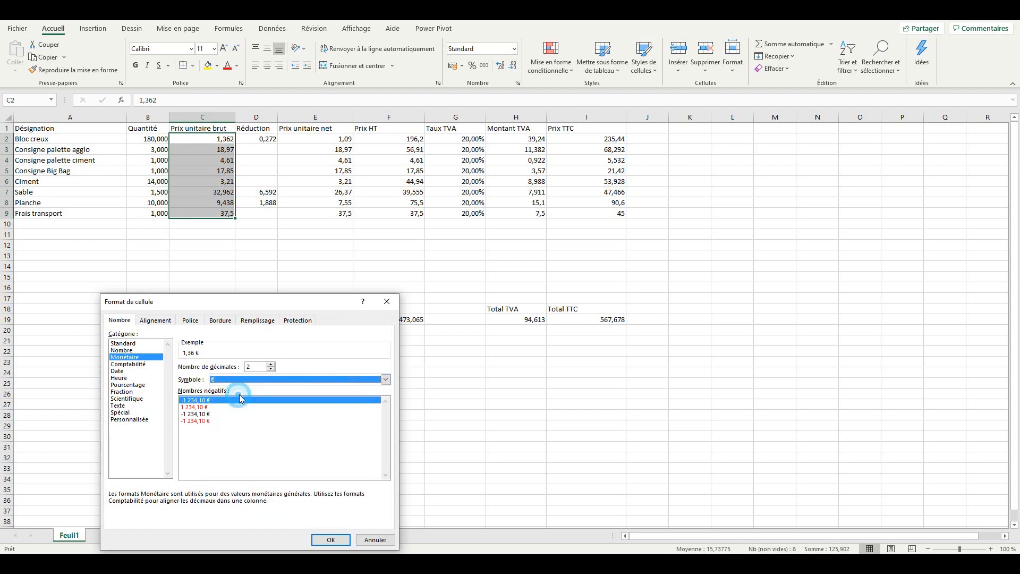
pyautogui.click(271, 364)
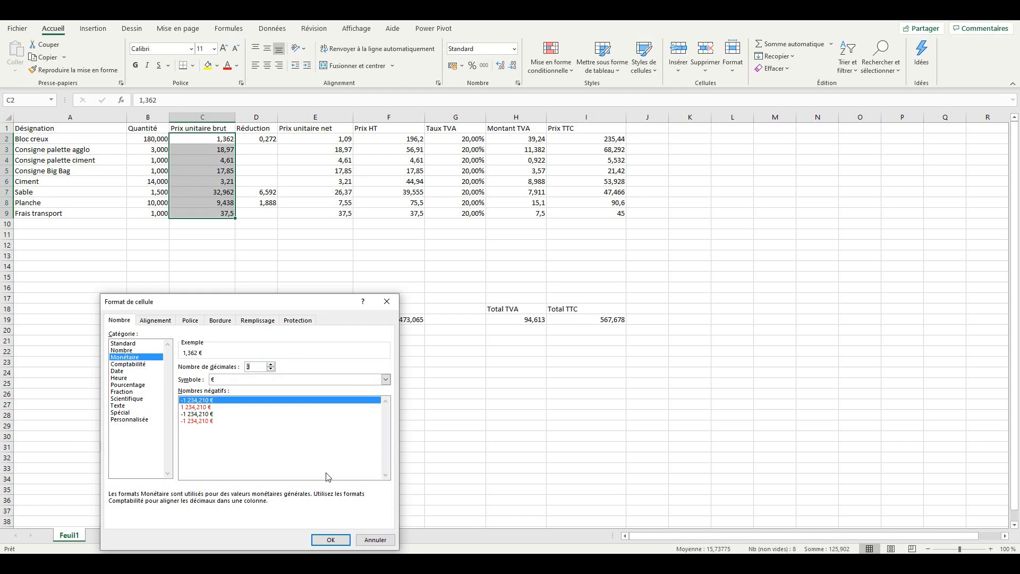
pyautogui.click(340, 540)
# - Format the Réduction cells D2:D9 as Monétaire in € with 3 decimals
pyautogui.moveTo(268, 140); pyautogui.dragTo(264, 213)
pyautogui.rightClick(265, 213)
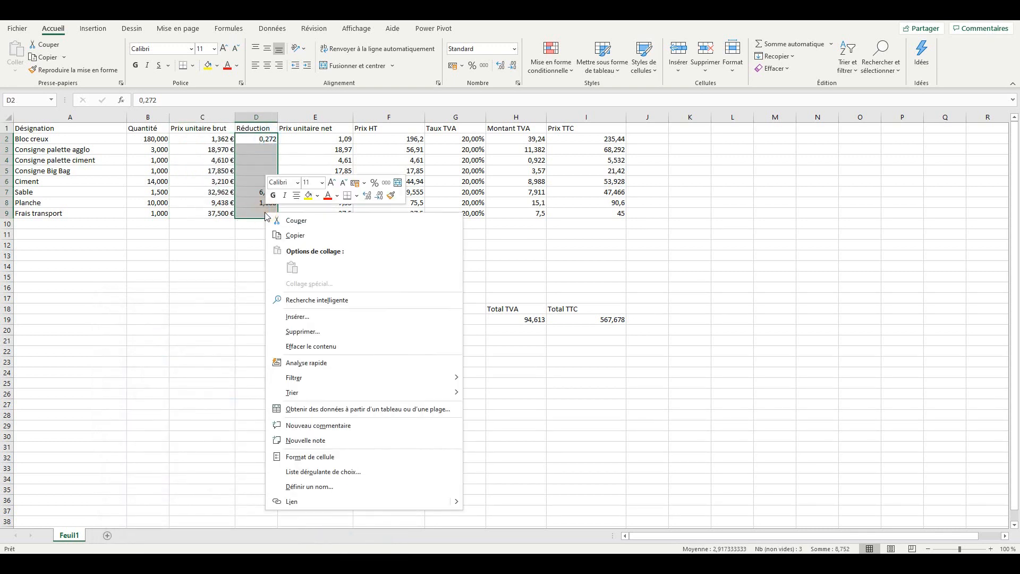
pyautogui.click(305, 458)
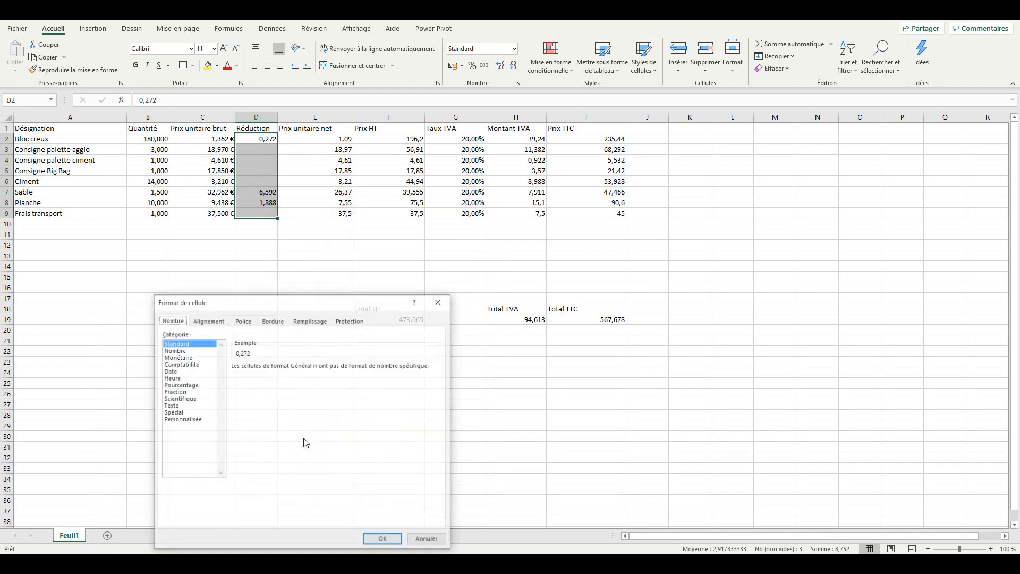
pyautogui.click(185, 357)
pyautogui.click(323, 364)
pyautogui.click(383, 540)
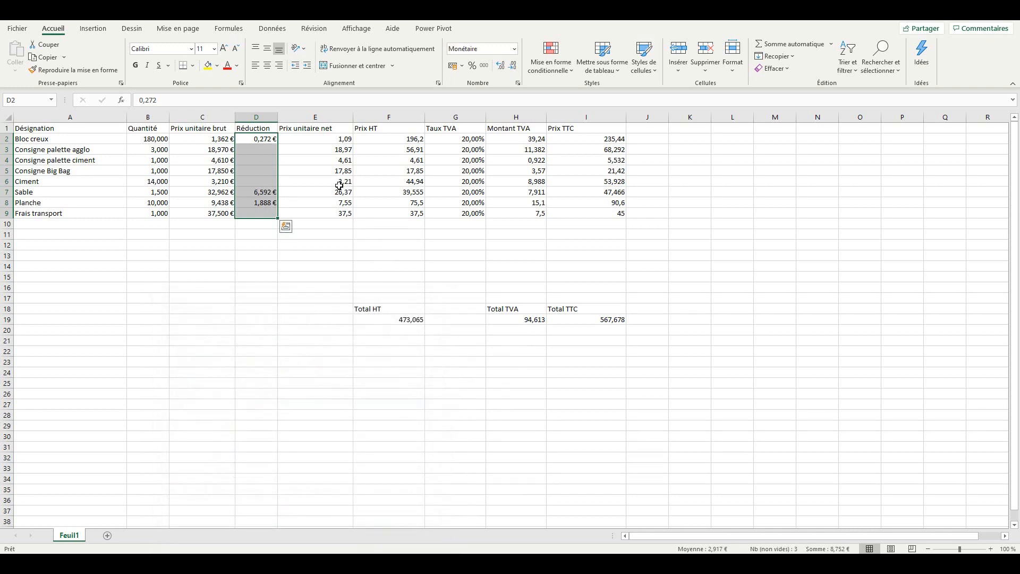
# - Format the Prix unitaire net values in E2:E9 as Monétaire in € with 3 decimals
pyautogui.moveTo(335, 139); pyautogui.dragTo(338, 208)
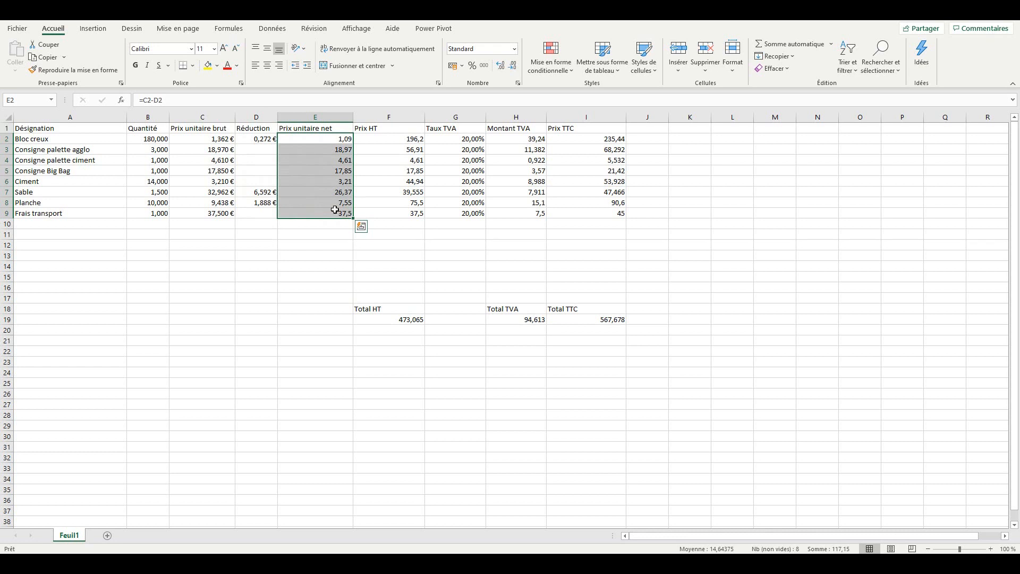
pyautogui.rightClick(337, 207)
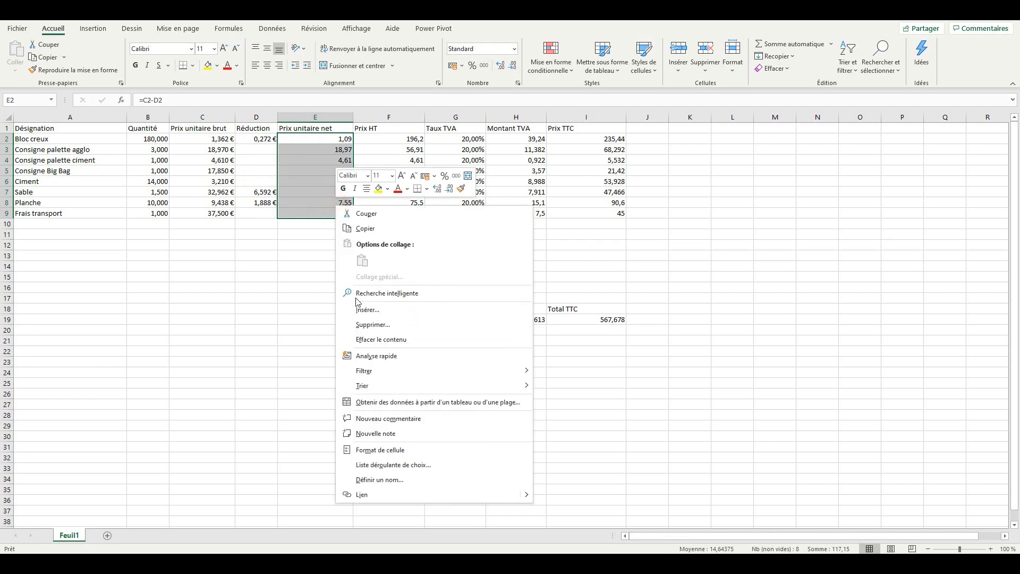
pyautogui.click(380, 450)
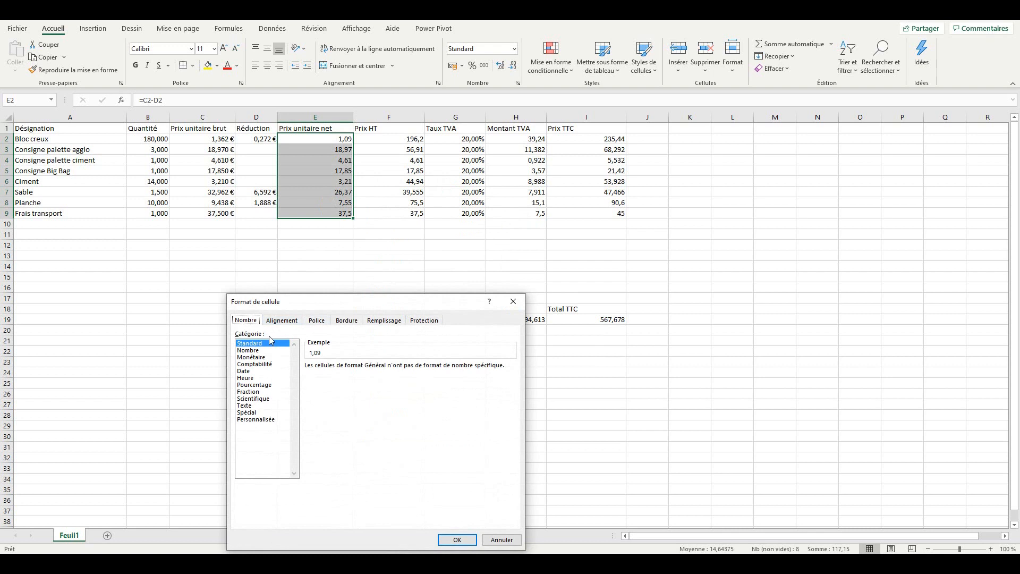
pyautogui.click(259, 357)
pyautogui.click(396, 364)
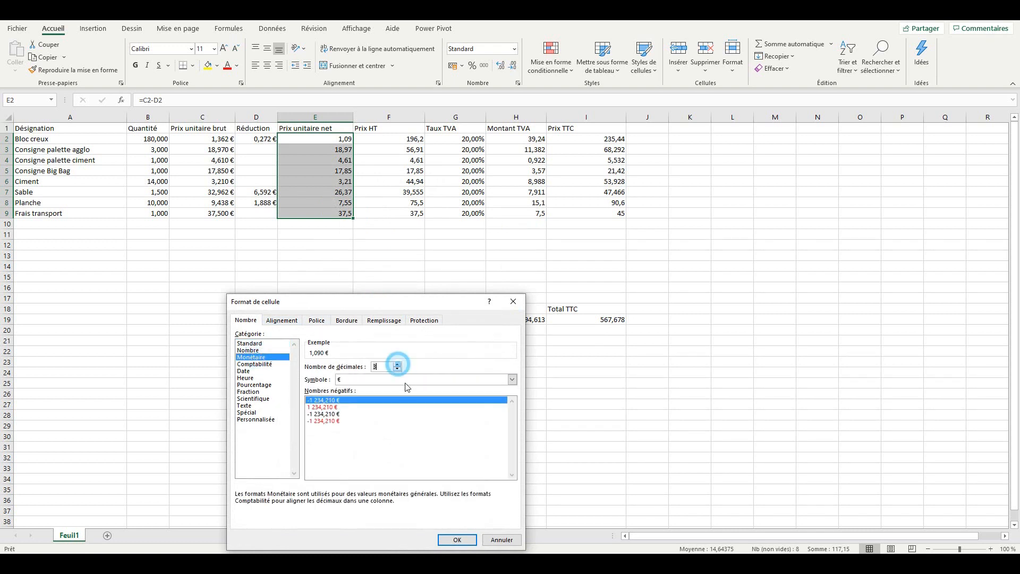
pyautogui.click(460, 539)
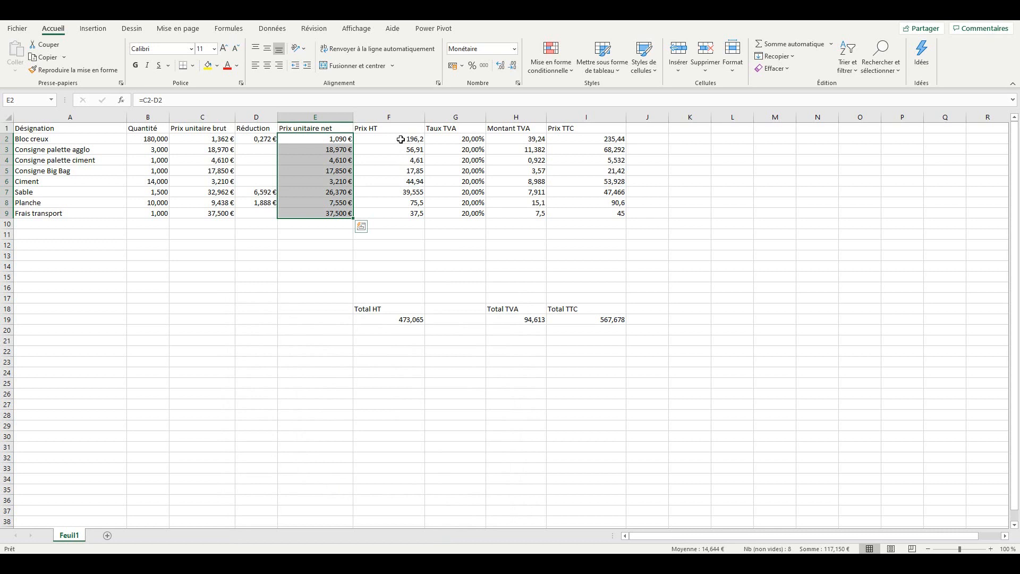
# - Format the Prix HT values in F2:F9 as Monétaire in € with 2 decimals
pyautogui.moveTo(400, 139); pyautogui.dragTo(400, 218)
pyautogui.rightClick(396, 197)
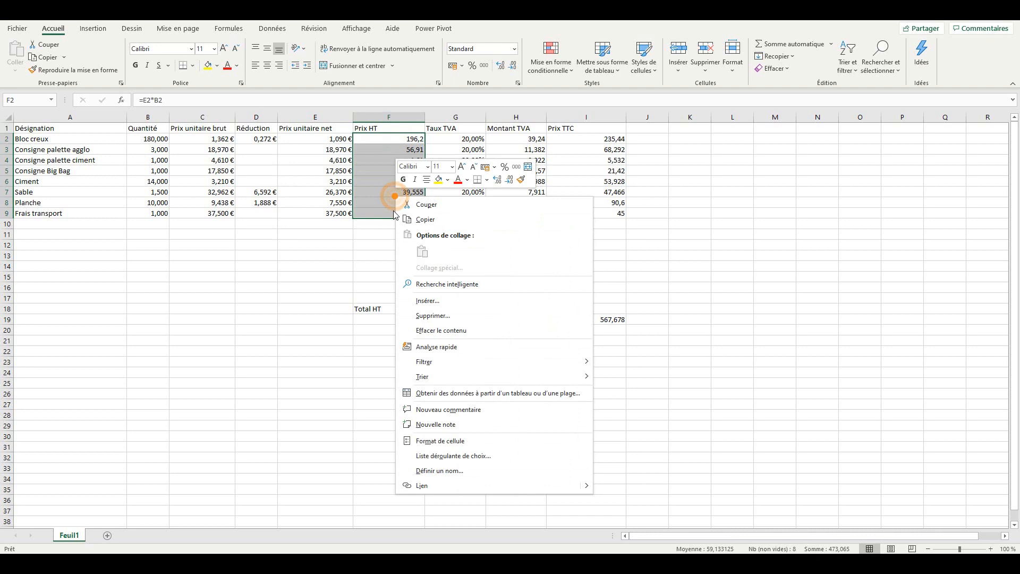
pyautogui.click(423, 440)
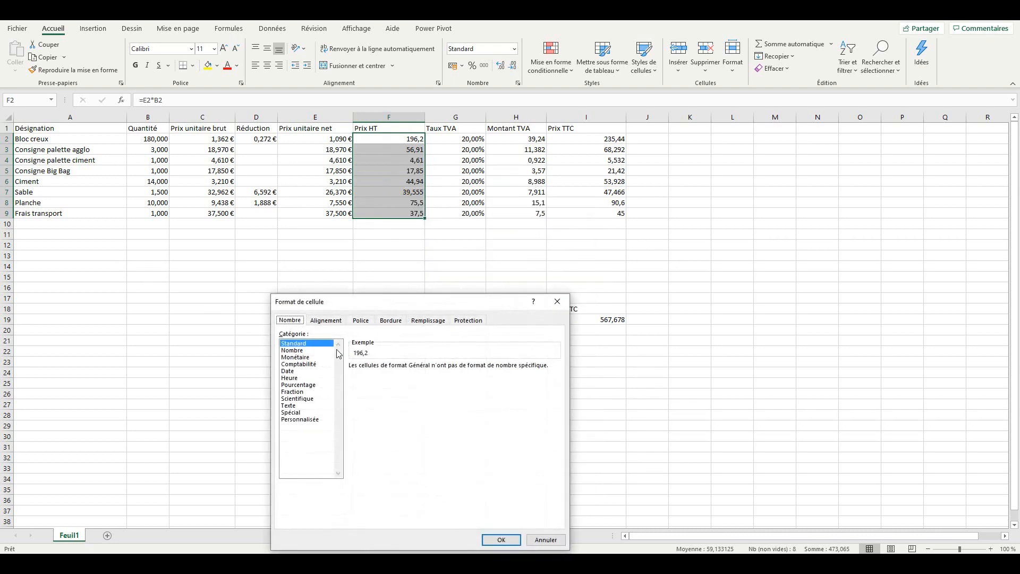
pyautogui.click(302, 357)
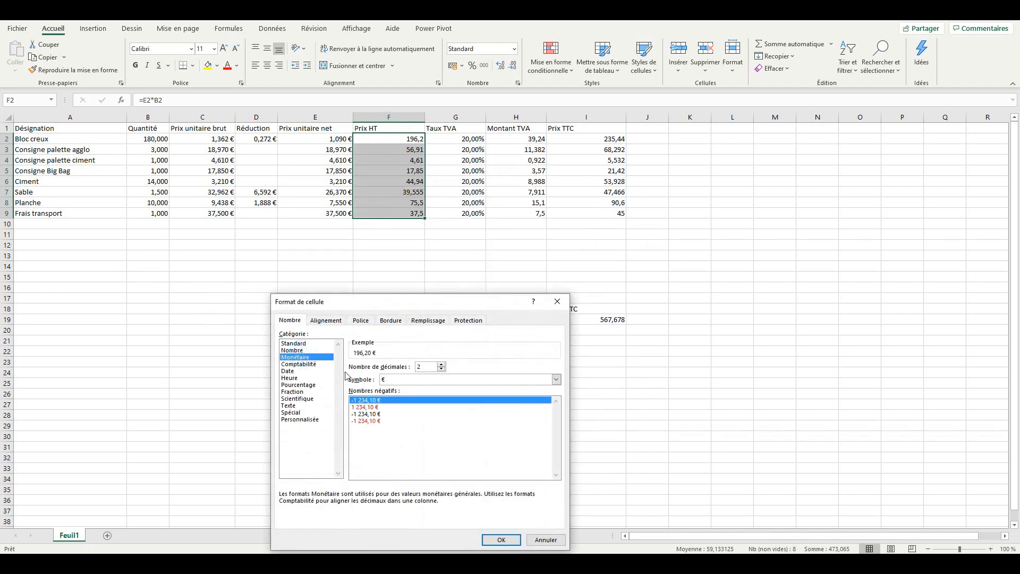
pyautogui.click(504, 539)
# - Format the Montant TVA and Prix TTC values in H2:I9 as Monétaire in € with 2 decimals
pyautogui.moveTo(514, 137); pyautogui.dragTo(611, 216)
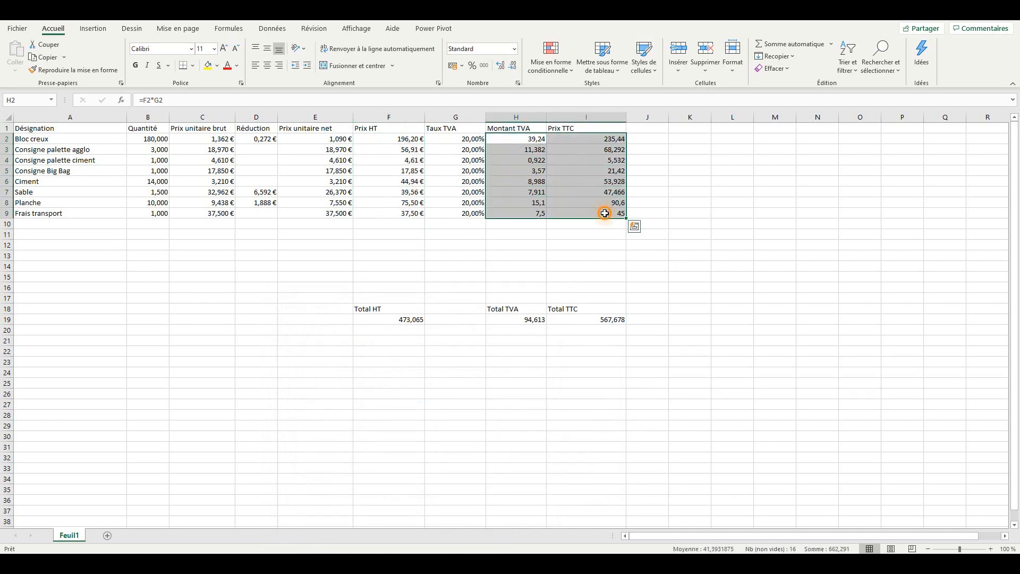
pyautogui.rightClick(607, 215)
pyautogui.click(634, 463)
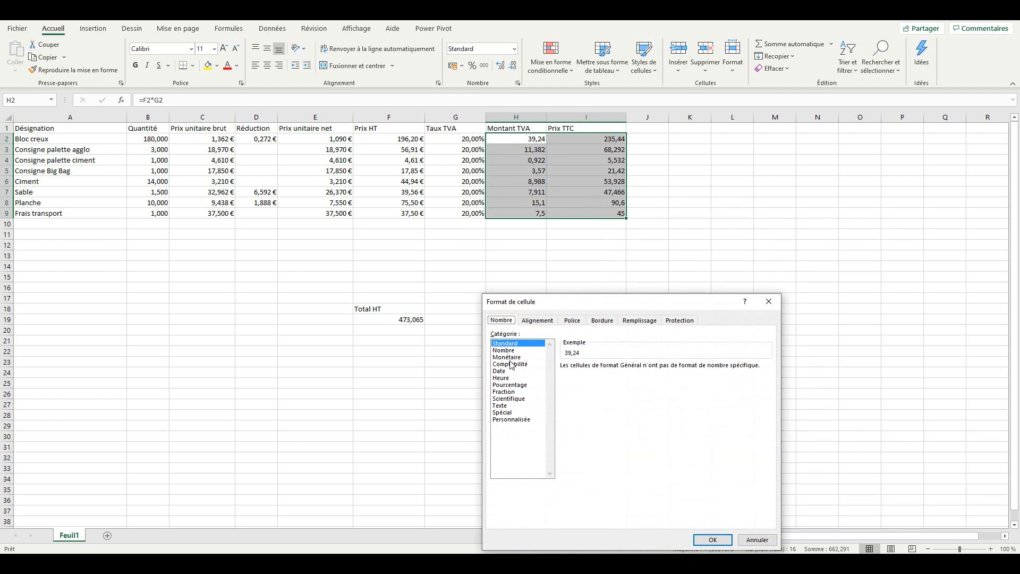
pyautogui.click(507, 357)
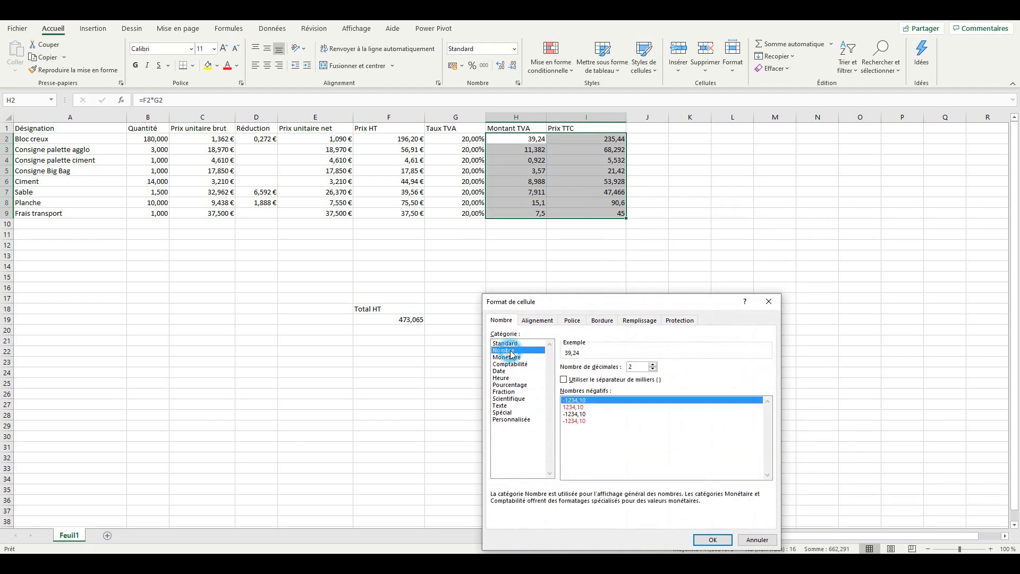
pyautogui.click(714, 539)
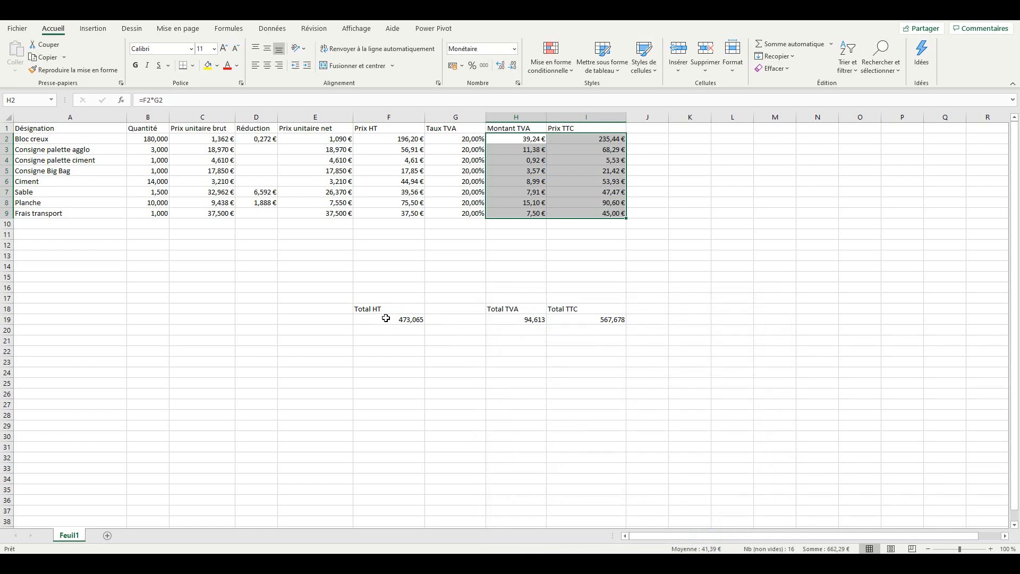
# - Format the Total HT, Total TVA and Total TTC cells in F19:I19 as Monétaire in € with 2 decimals
pyautogui.moveTo(385, 317); pyautogui.dragTo(605, 319)
pyautogui.rightClick(606, 319)
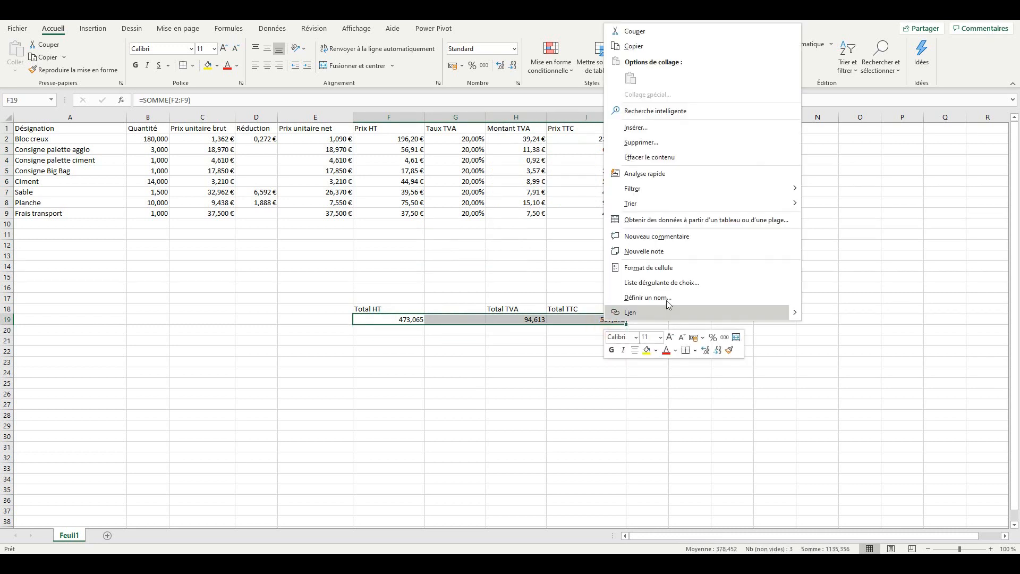
pyautogui.click(663, 266)
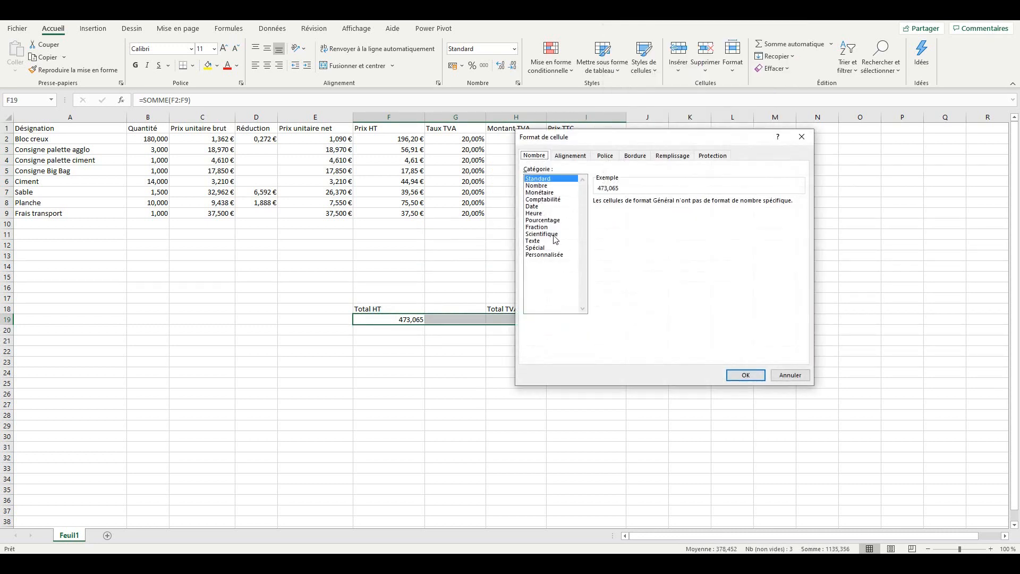
pyautogui.click(549, 193)
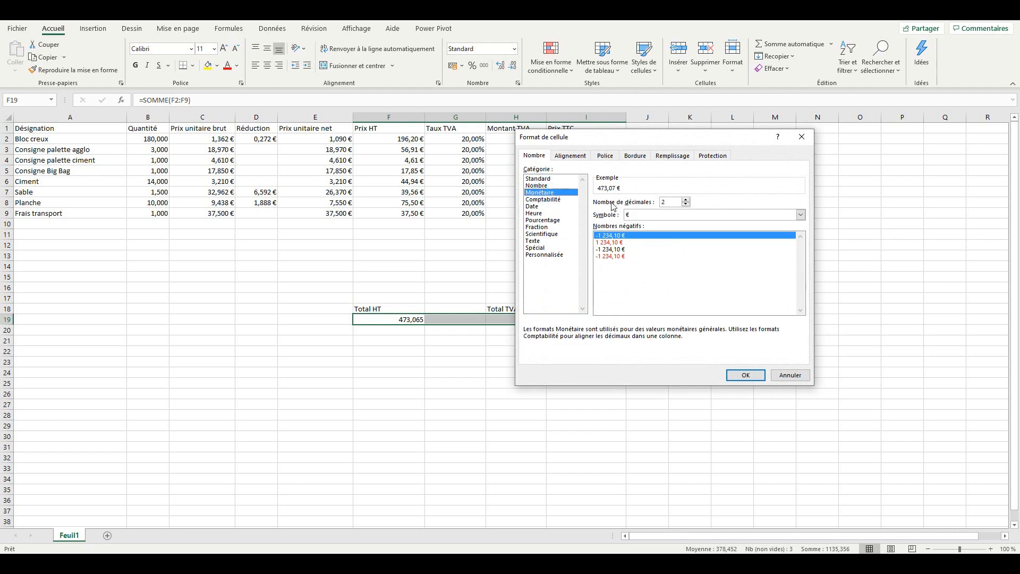
pyautogui.click(745, 375)
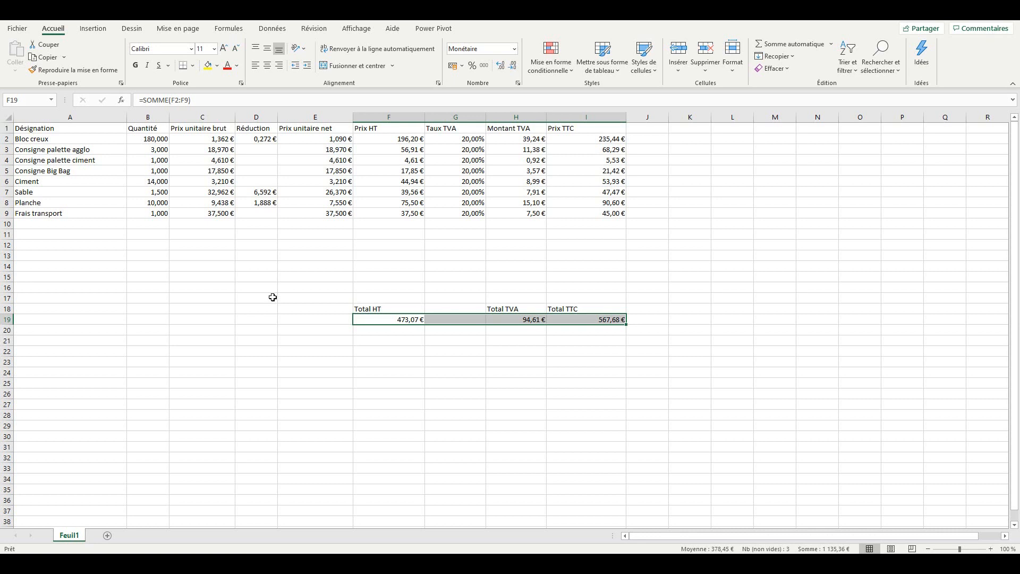
pyautogui.click(176, 269)
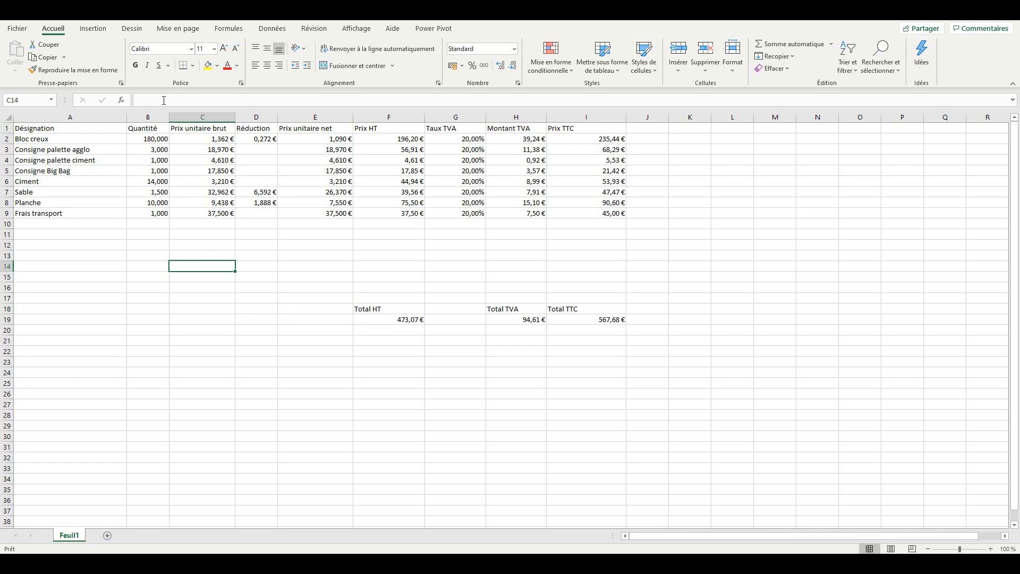
# - Set the Sable quantity in B7 to 12 to test the formulas' recalculation
pyautogui.click(161, 192)
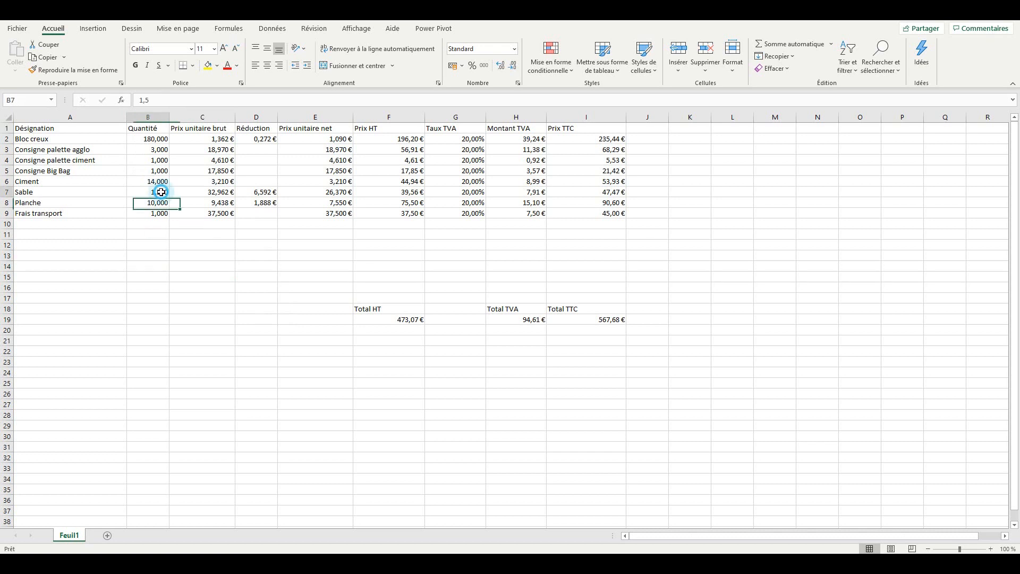
pyautogui.doubleClick(155, 191)
pyautogui.moveTo(155, 192); pyautogui.dragTo(166, 192)
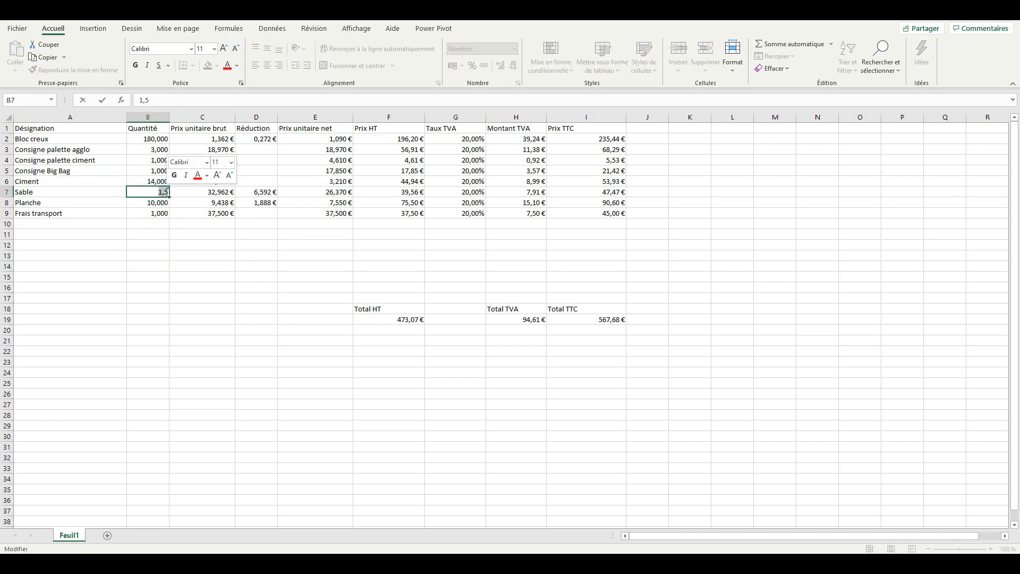
pyautogui.write('12')
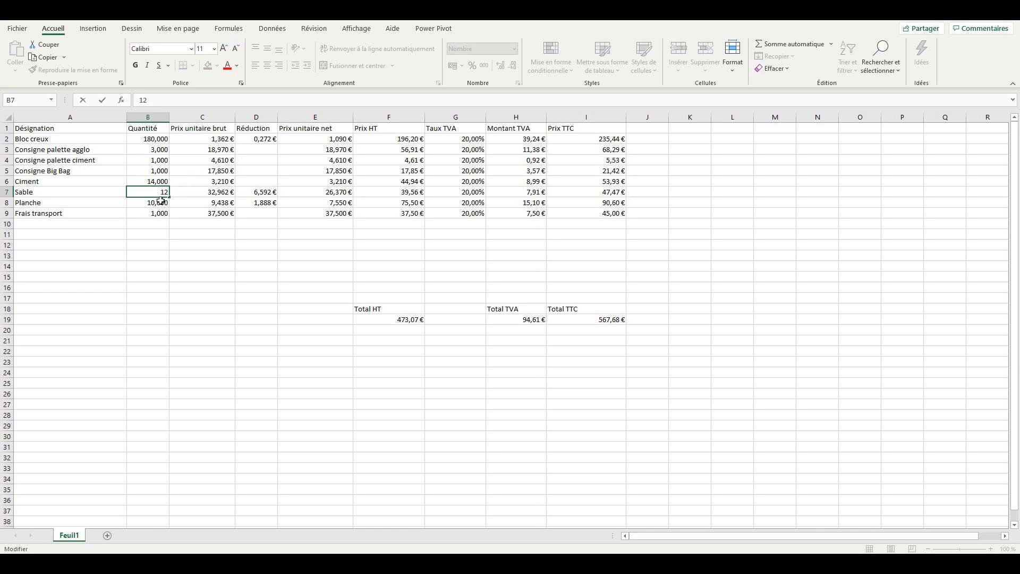
pyautogui.press('Return')
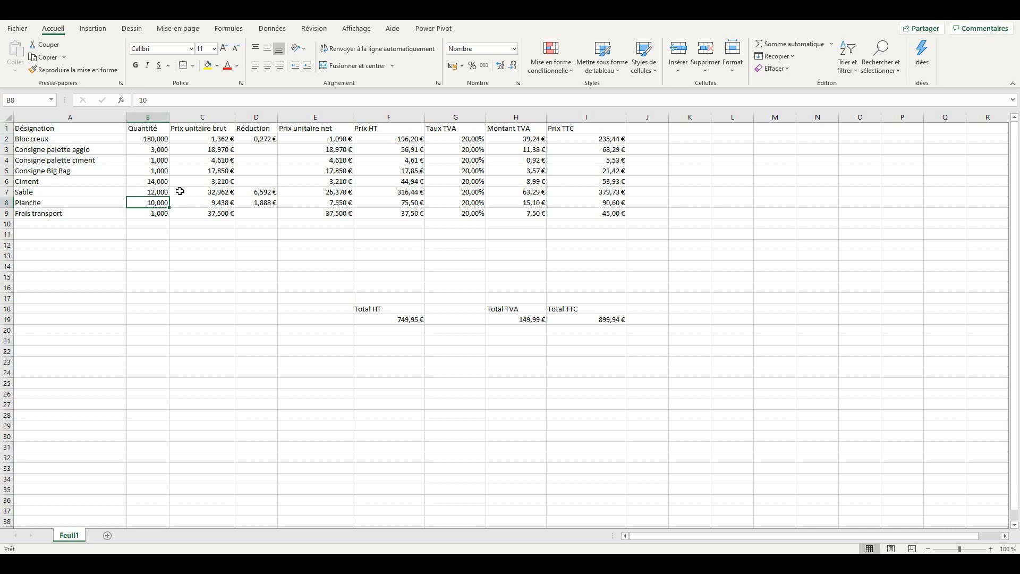
# - Change the Bloc creux Prix unitaire brut in C2 to 2,362 to test the recalculation
pyautogui.rightClick(223, 144)
pyautogui.click(217, 143)
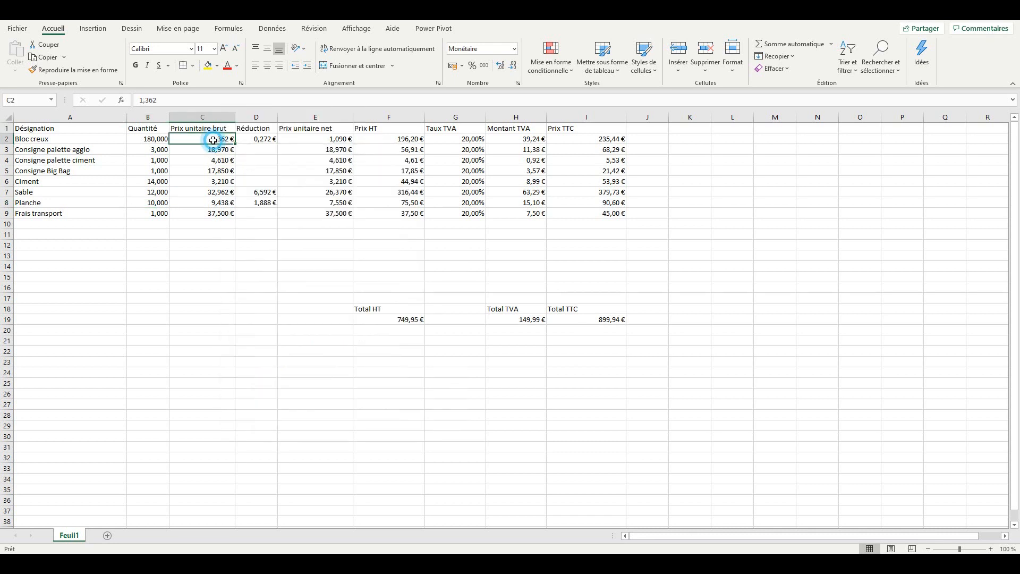
pyautogui.click(141, 101)
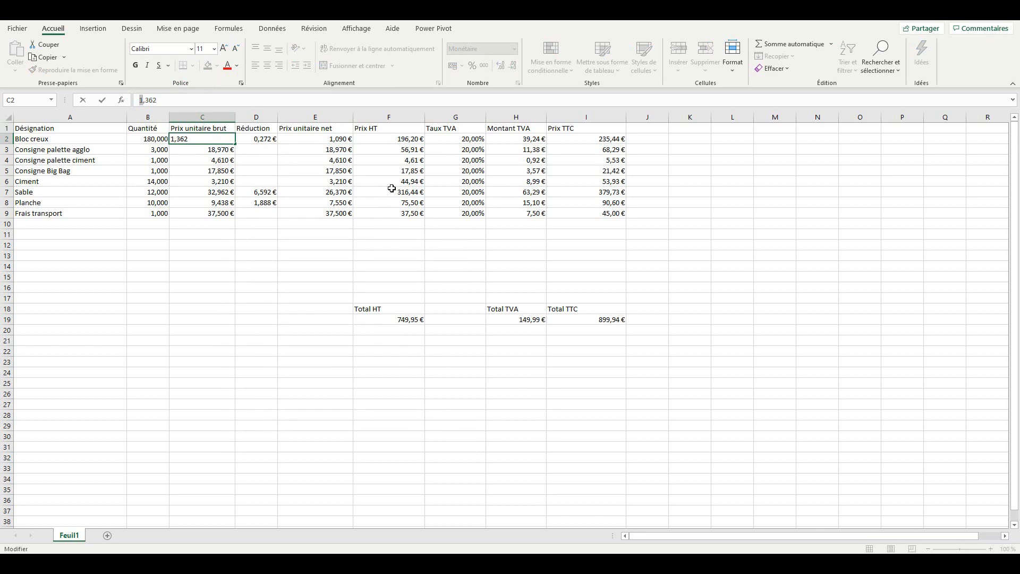
pyautogui.write('2')
pyautogui.press('Return')
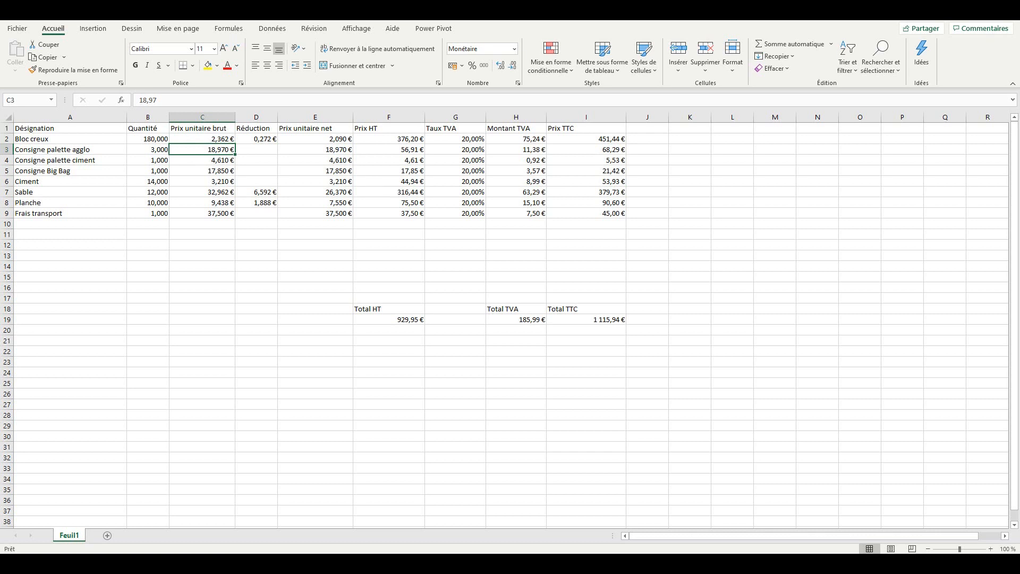
# - Restore the Bloc creux Prix unitaire brut in C2 to 1,362
pyautogui.click(198, 138)
pyautogui.doubleClick(199, 137)
pyautogui.write('1')
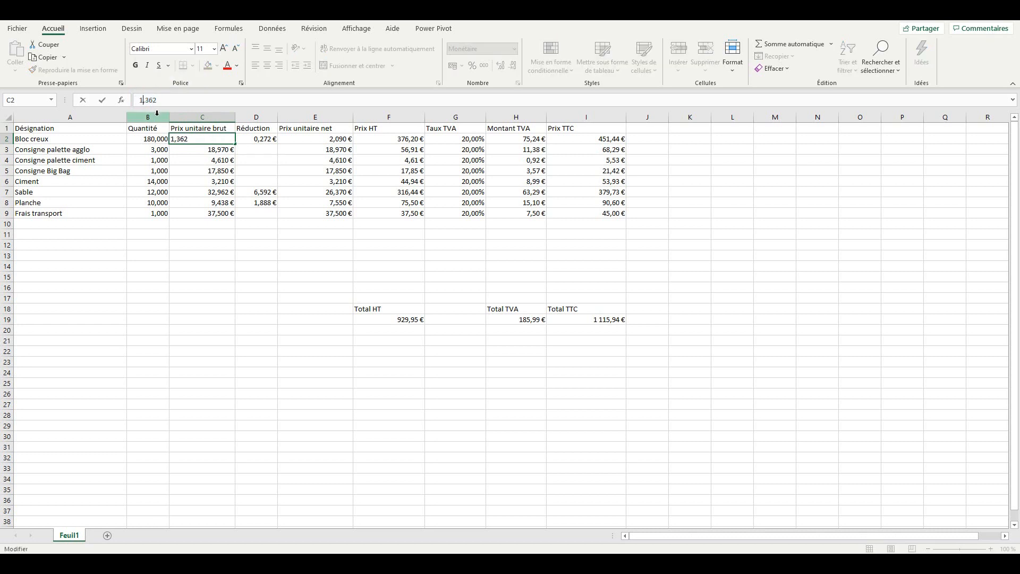
pyautogui.press('Return')
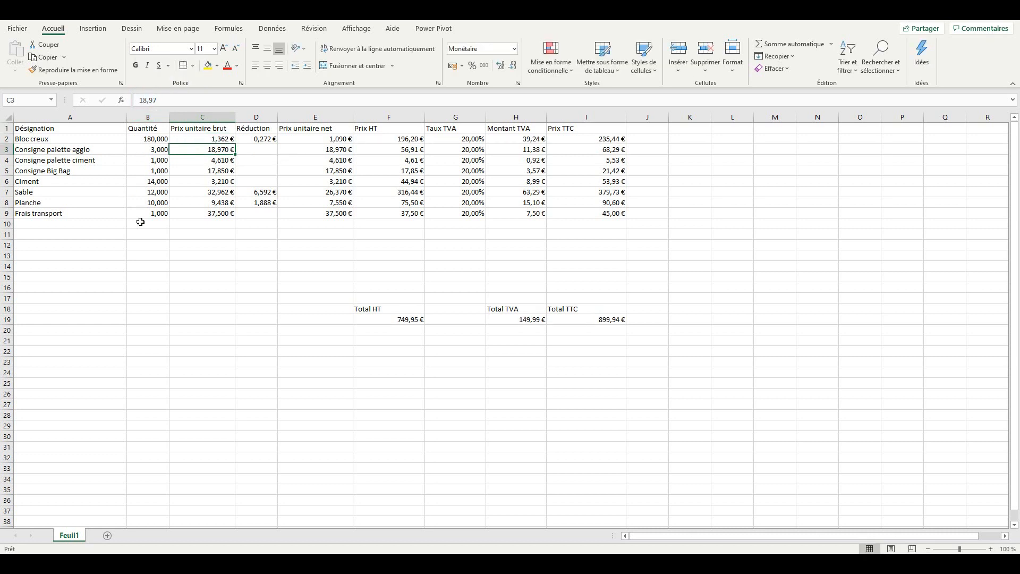
# - Restore the Sable quantity in B7 to 1,5
pyautogui.doubleClick(149, 192)
pyautogui.doubleClick(145, 102)
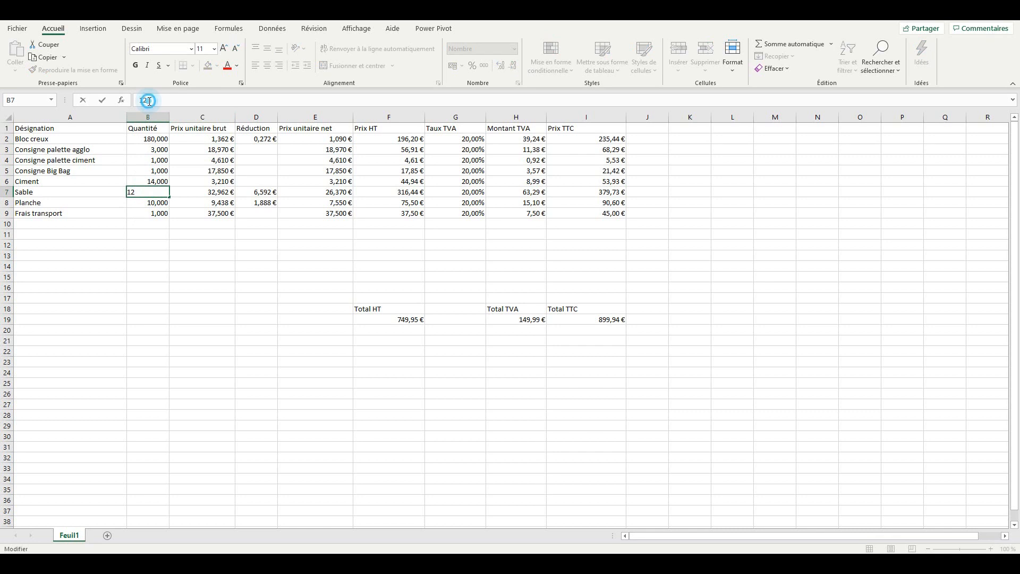
pyautogui.write('1,5')
pyautogui.press('Return')
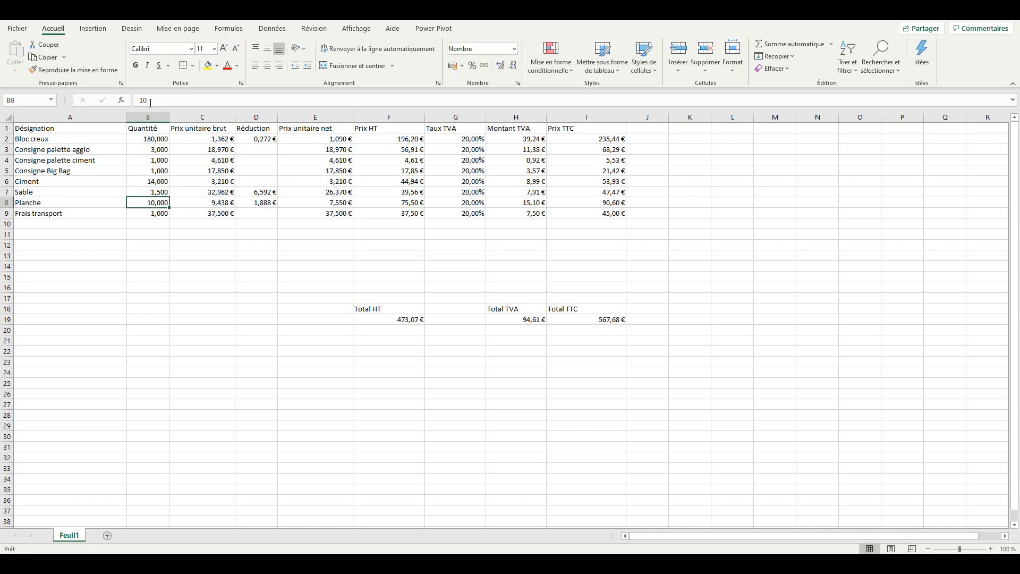